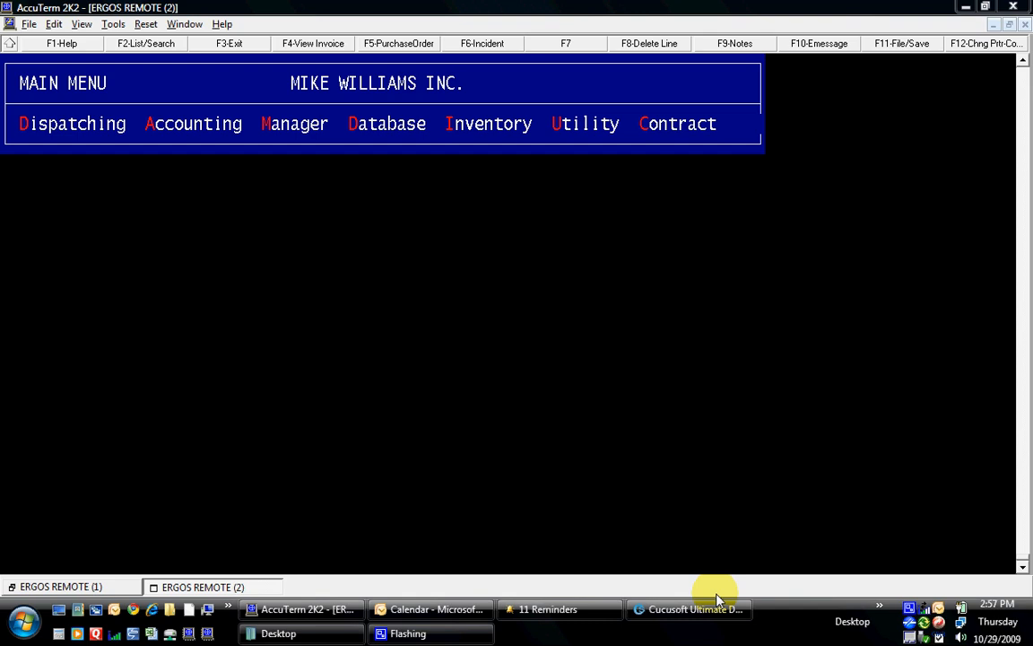
- Open Dispatching > Service Manager to list undispatched calls for the sector 10 Service Area
key("d")
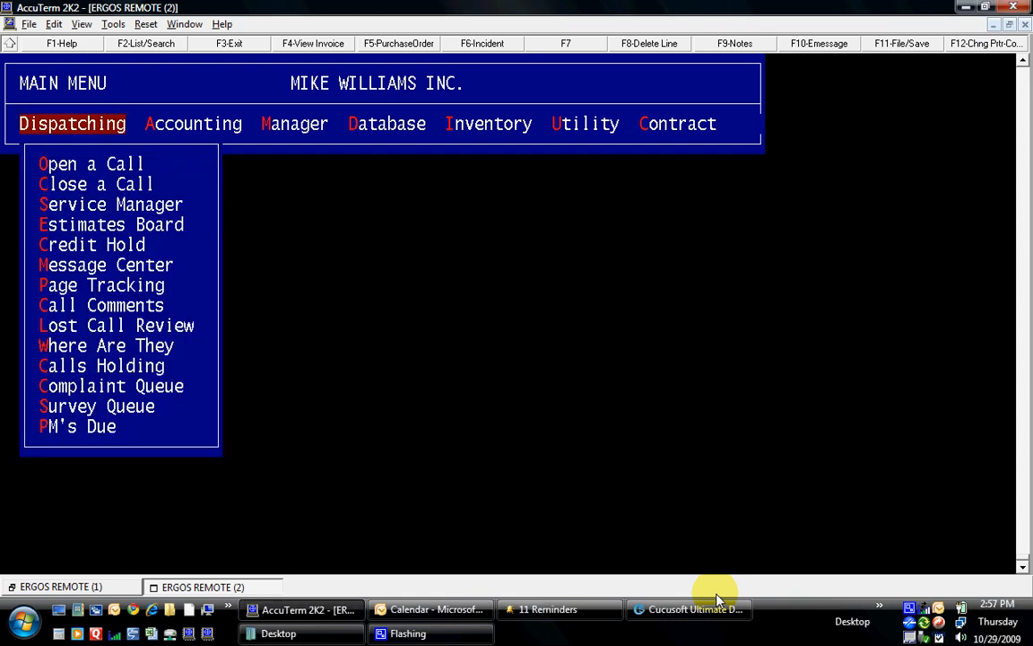
key("Down")
key("Down")
key("Down")
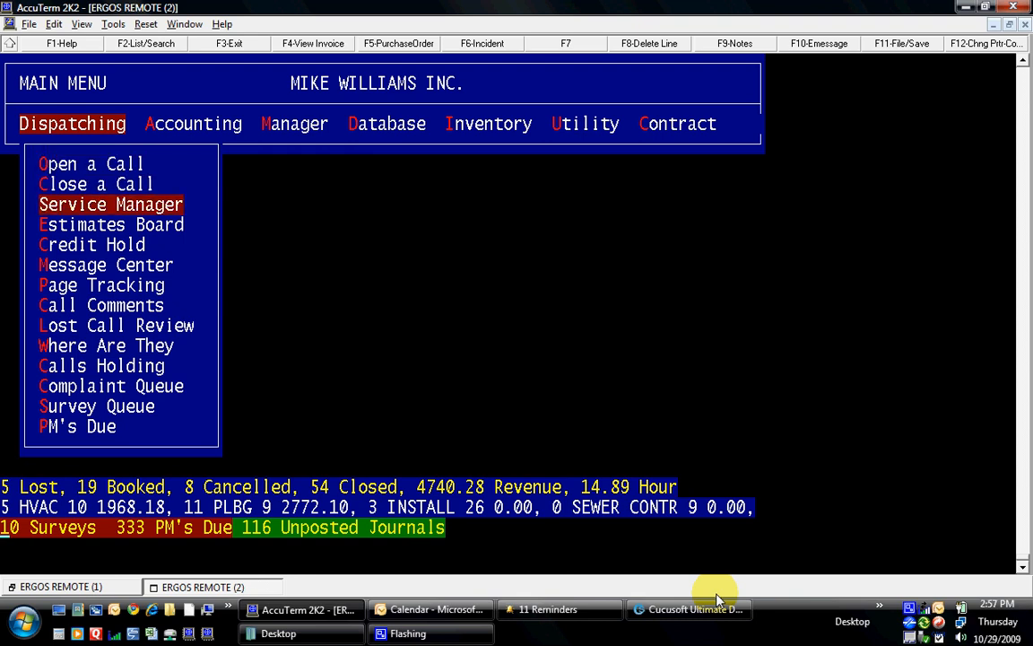
key("Return")
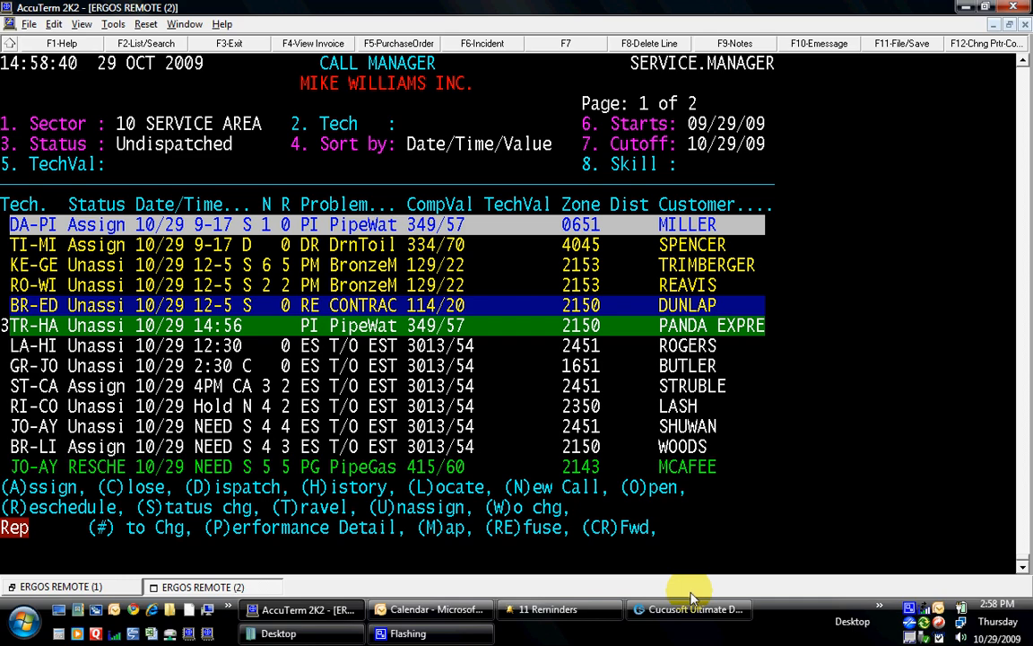
- Move to the fourth call and enter the Locate command L, correcting a mistyped F
key("Down")
key("Down")
key("Down")
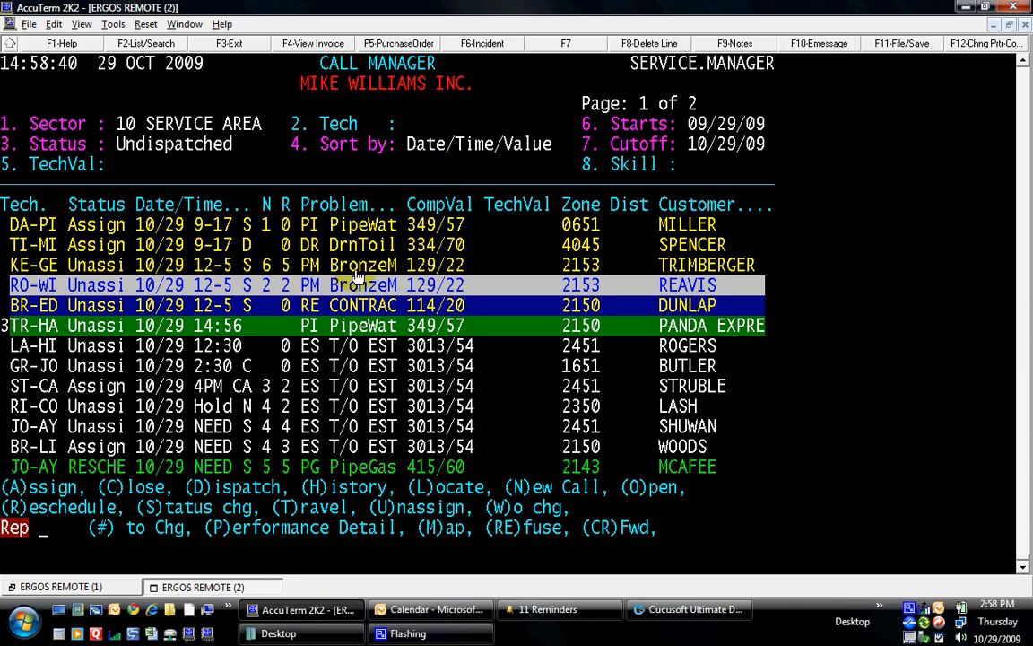
type("F")
key("BackSpace")
type("L")
key("Return")
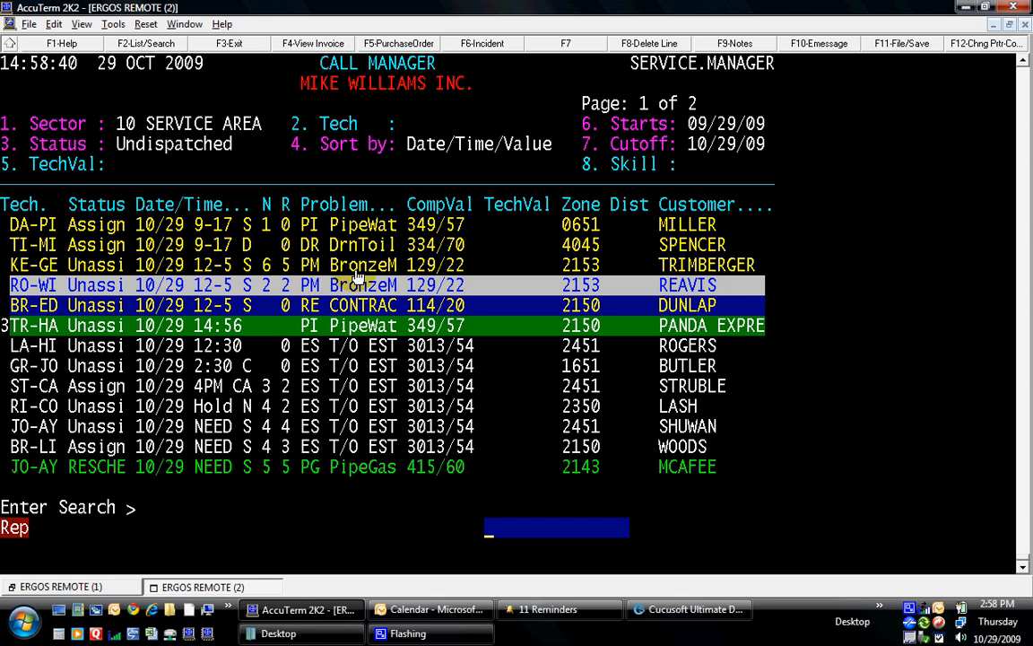
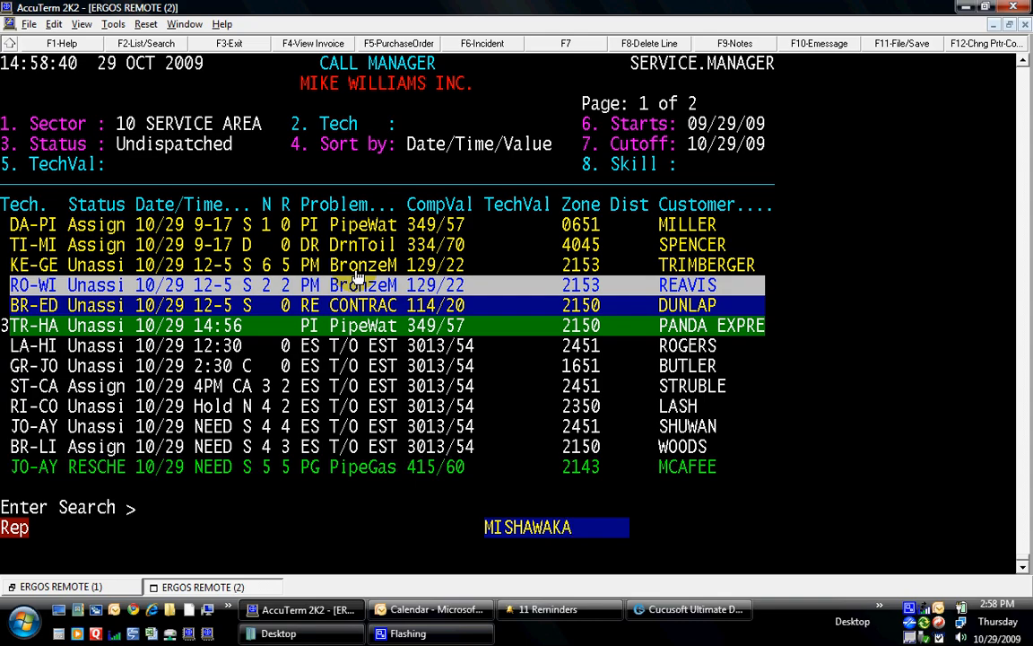
- Search for MISHAWAKA, review the three matching calls, and open the first call's service details
key("Return")
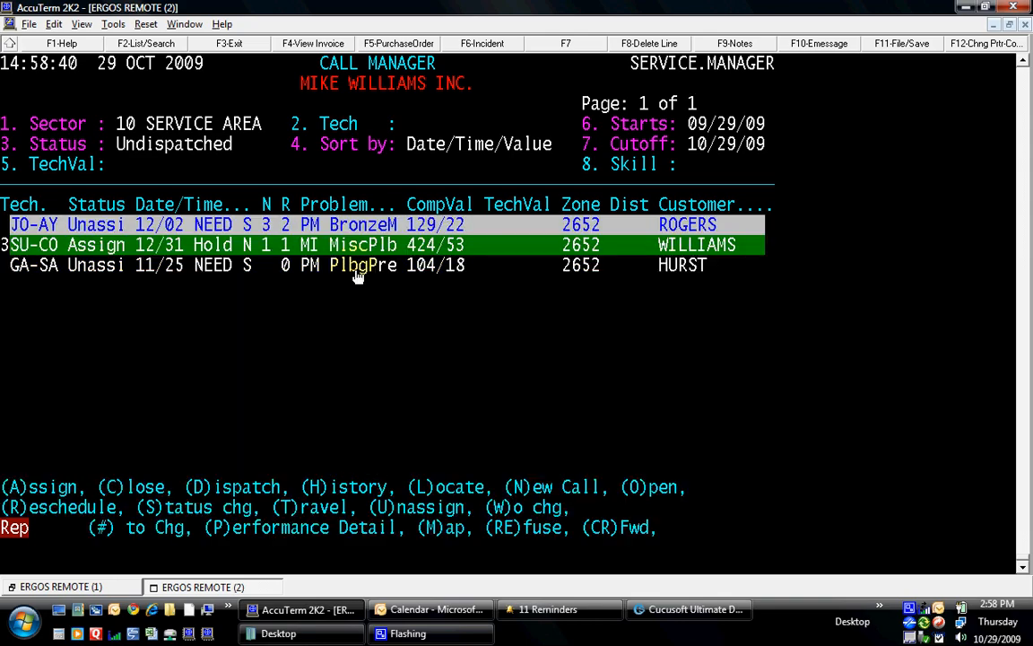
key("Down")
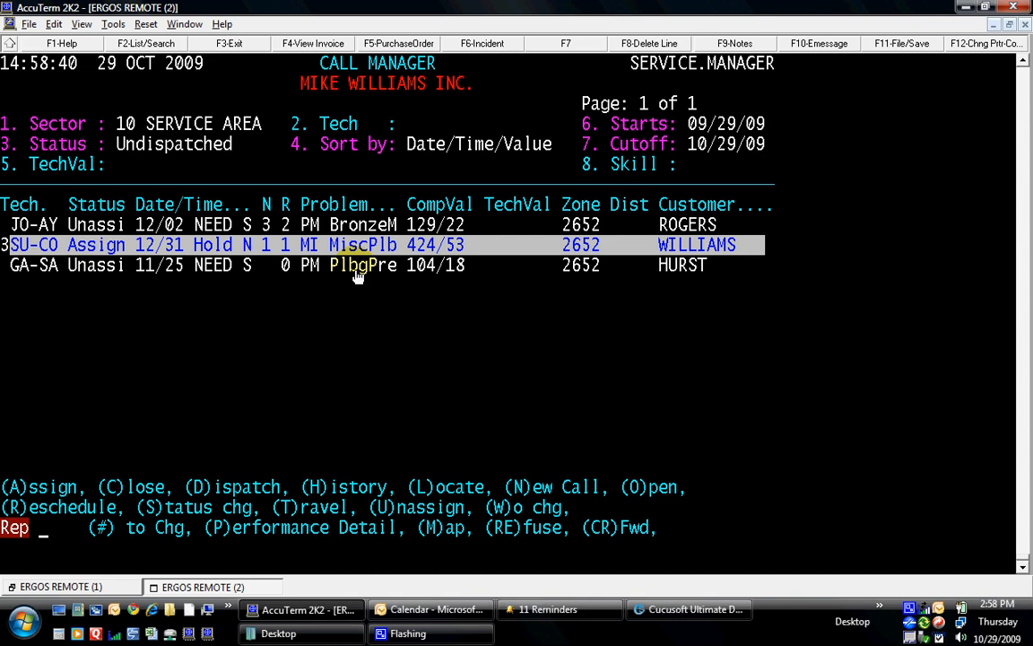
key("Down")
key("Up")
key("Up")
key("Return")
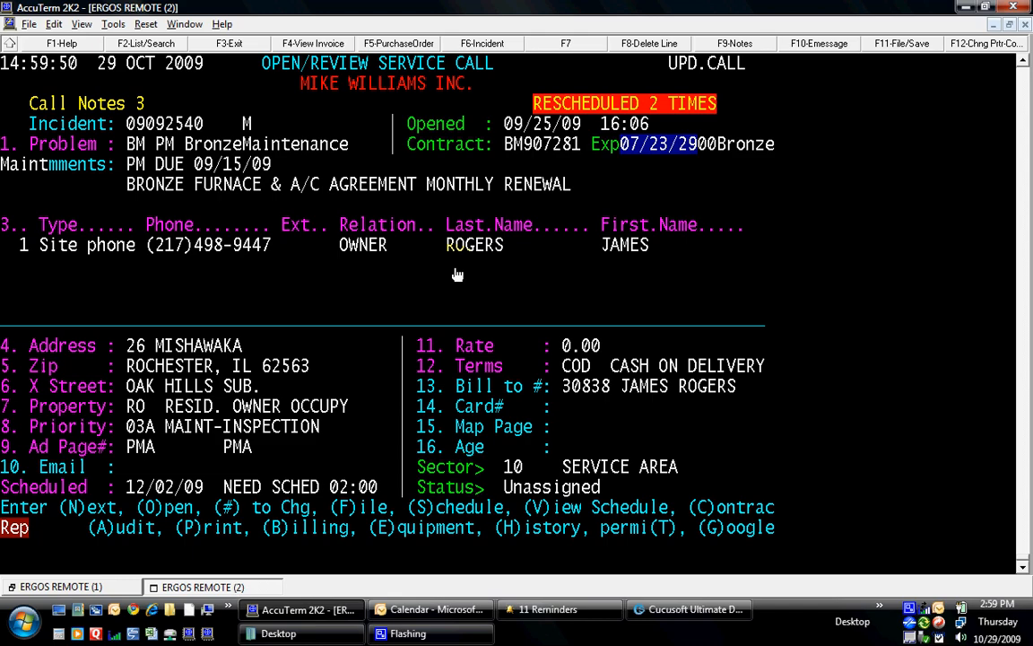
- Exit the call details with F3 and enter the Locate command L again
key("F3")
type("L")
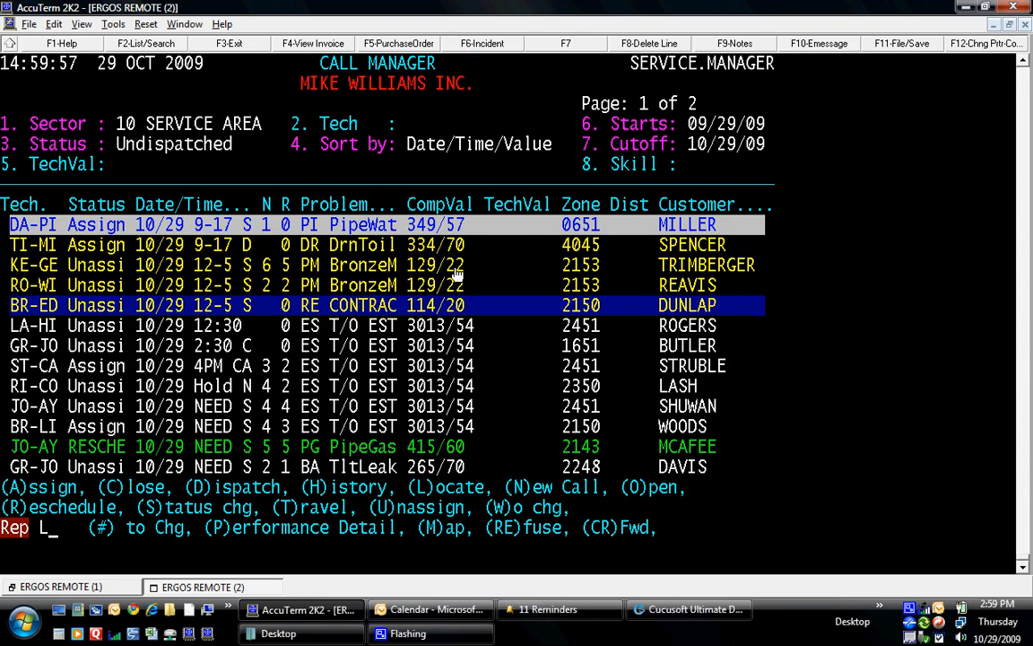
key("Return")
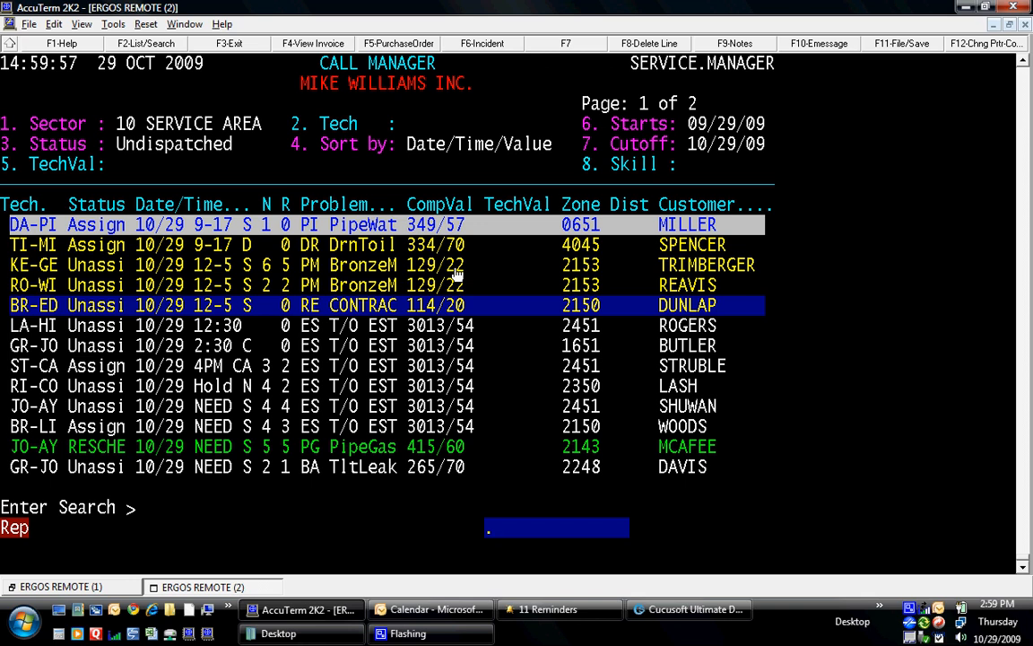
- Rerun the street search, review the three matches, and open call 1's service details
key("Return")
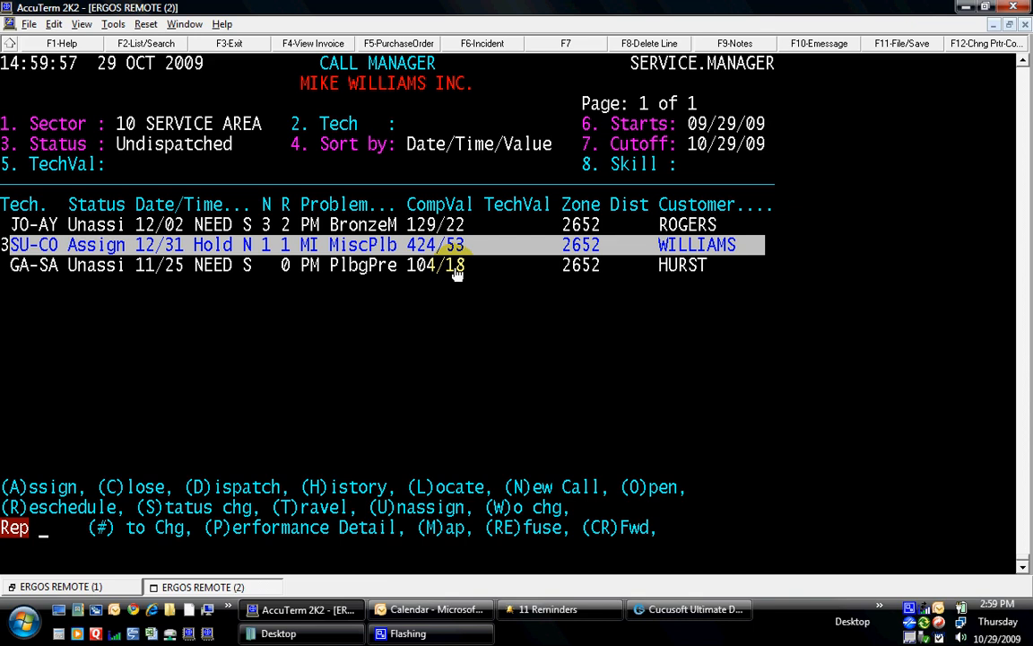
left_click(456, 267)
key("Up")
type("1")
key("Return")
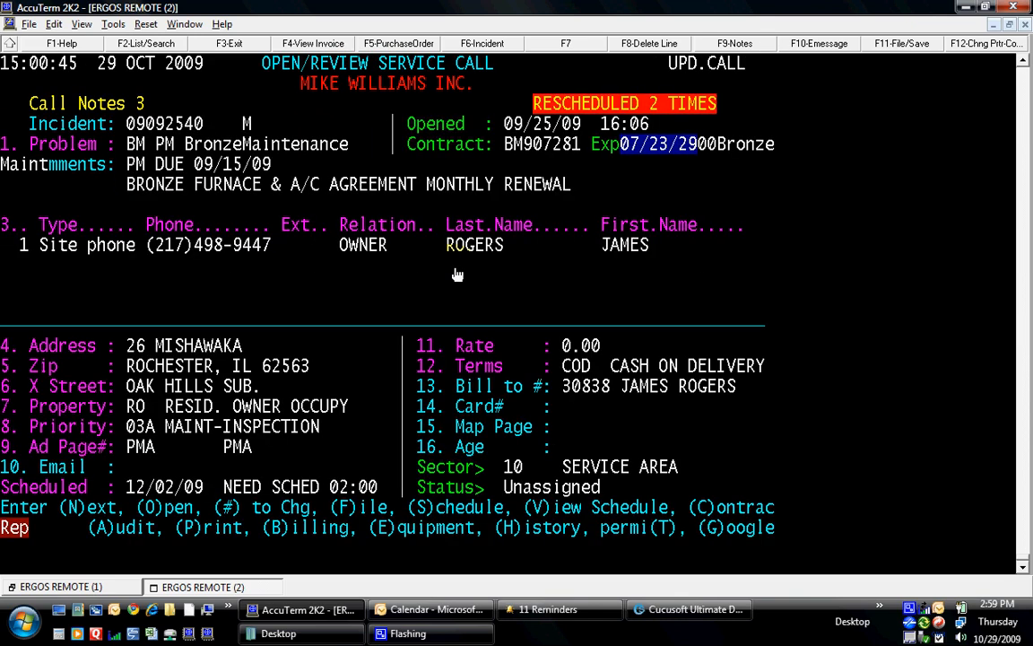
- Leave the call details and choose New Call (N) for a blank Open/Review Service Call screen
key("Return")
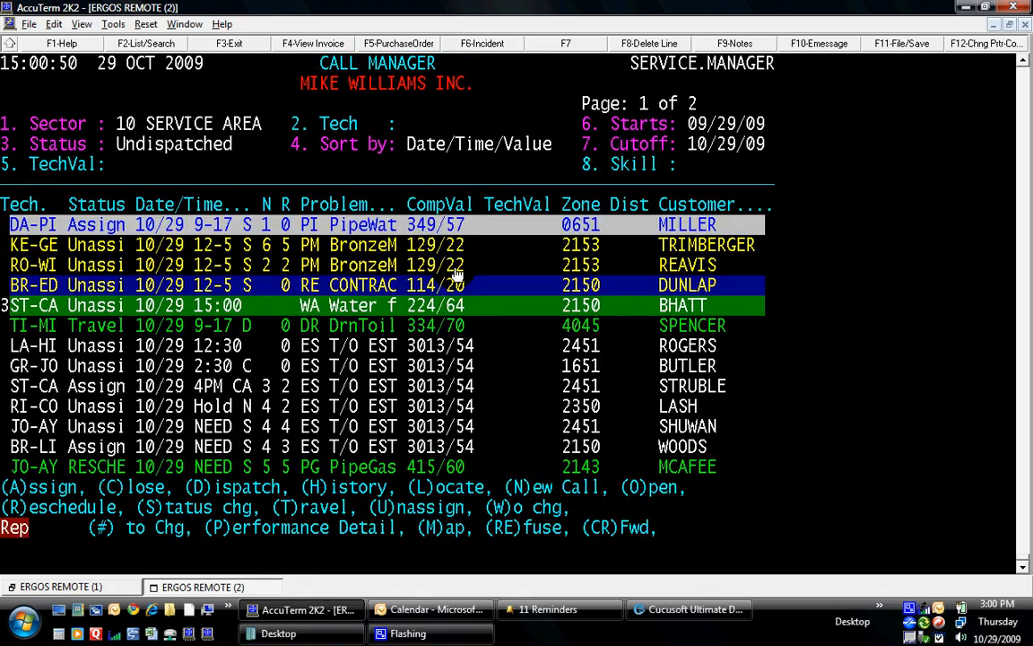
type("N")
key("Return")
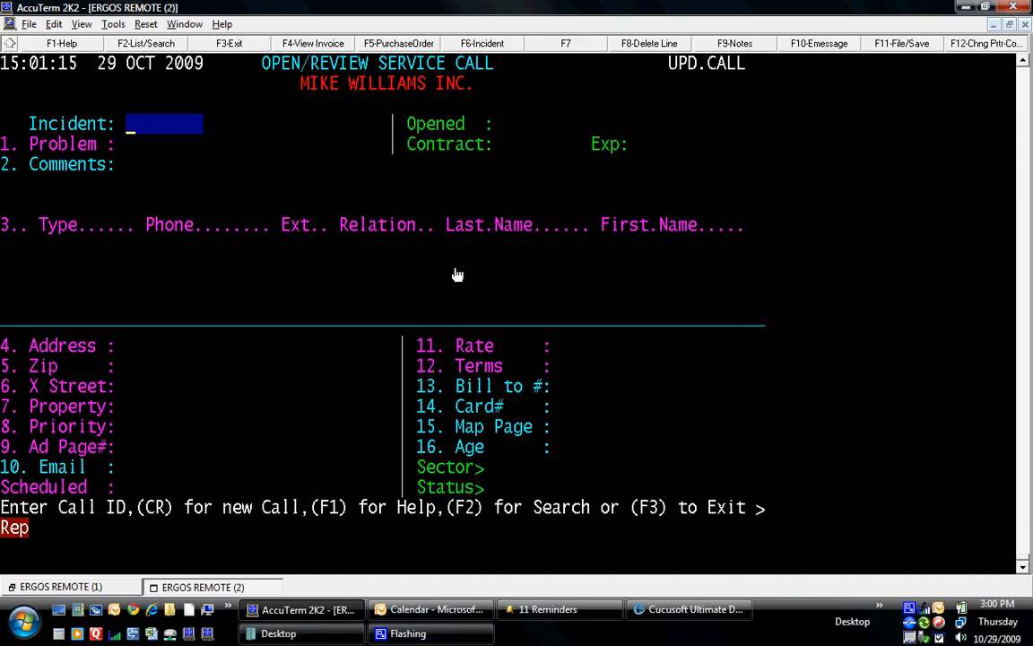
- Enter MISHAWAKA in the Incident field to list the thirteen customer sites on that street
type("MISHAWAKA")
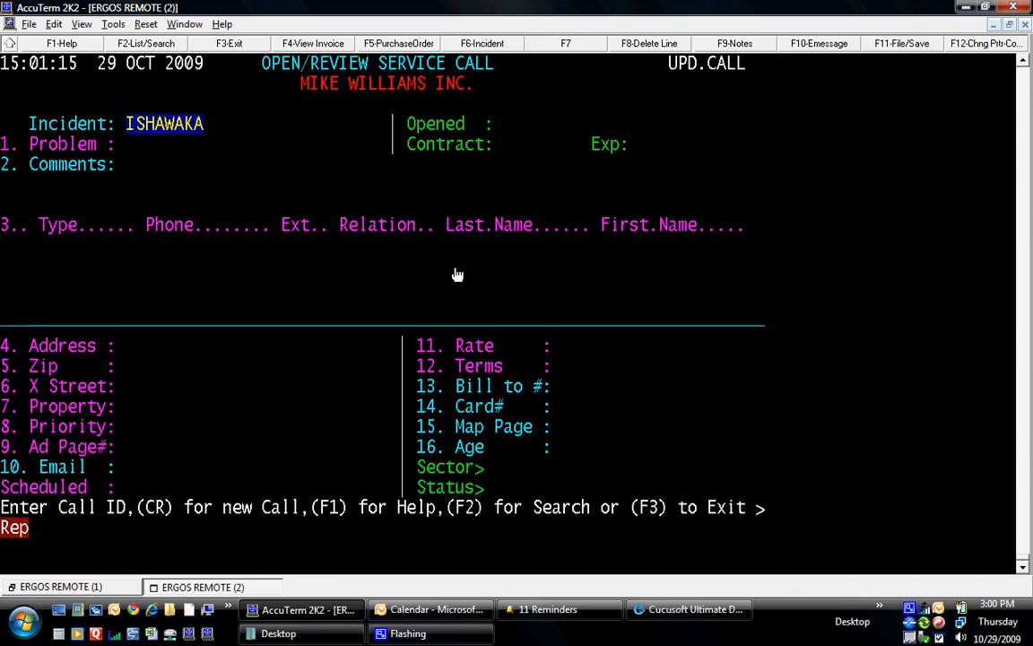
key("Return")
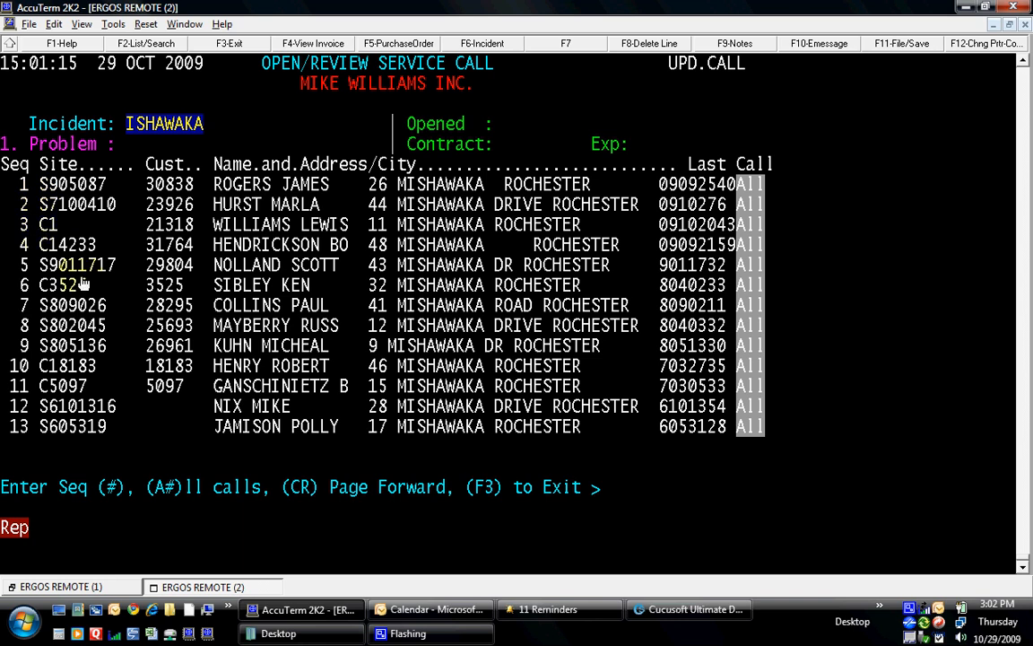
- Open site 2's latest call, a plumbing preventive maintenance call scheduled for 11/25/09
type("2")
key("Return")
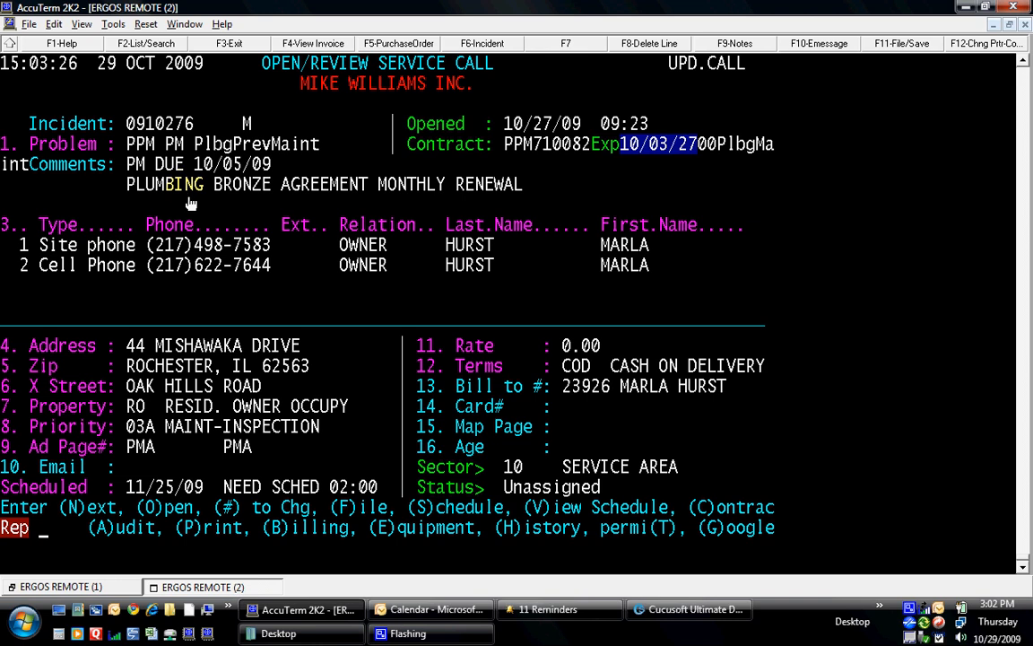
- Clear to a blank form with N and recall the thirteen MISHAWAKA street sites
type("N")
key("Return")
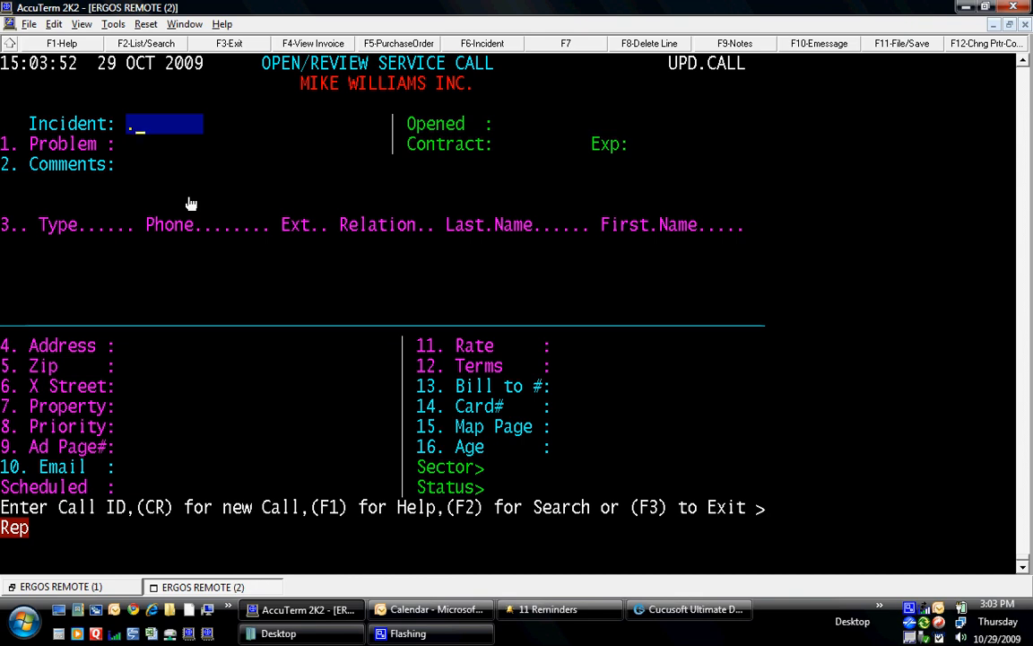
key("Return")
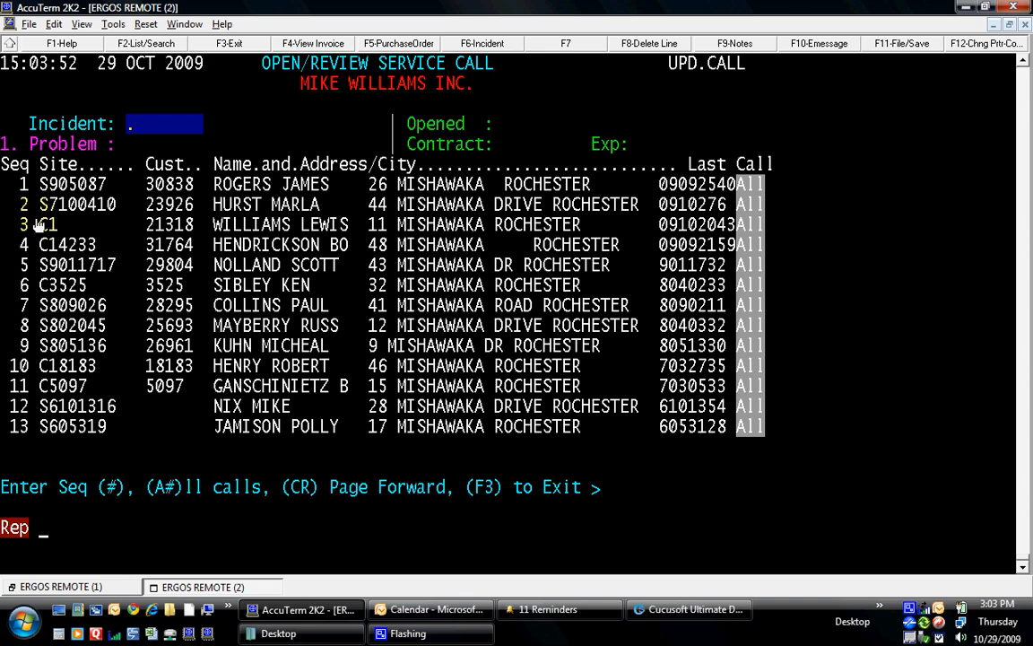
- List site 2's past calls with A2, page through them, and open the 01/14/08 kitchen sink drain call
type("A2")
key("Return")
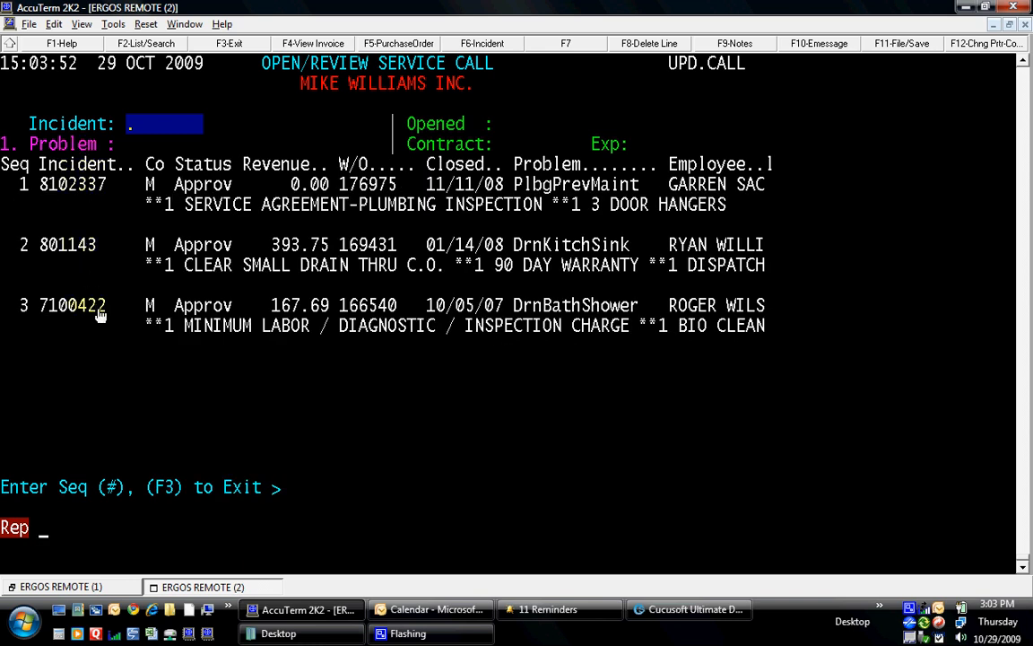
key("Return")
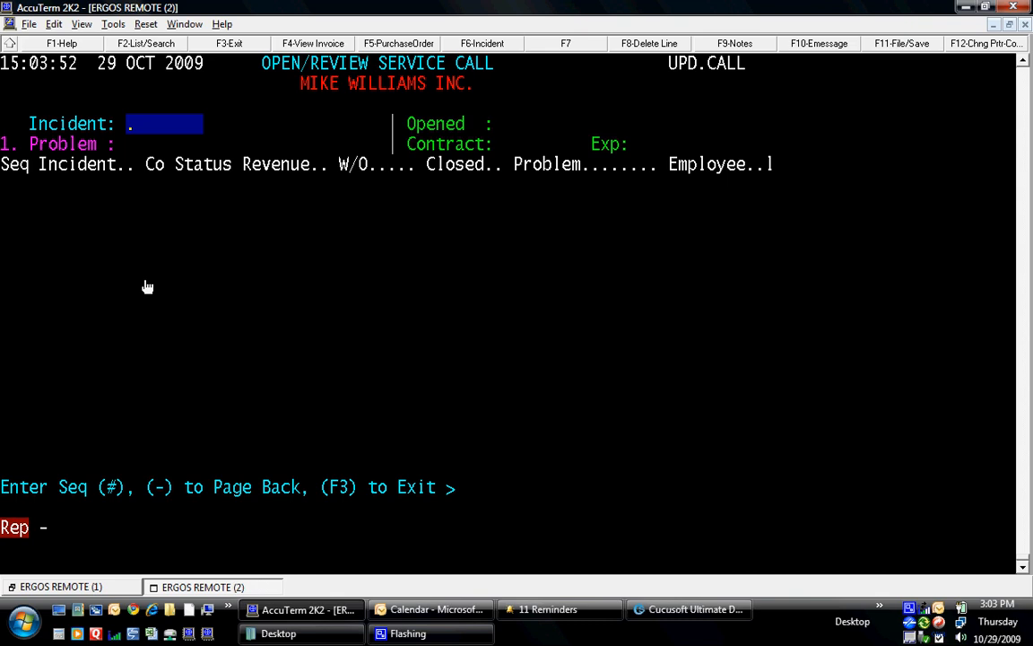
type("-")
key("Return")
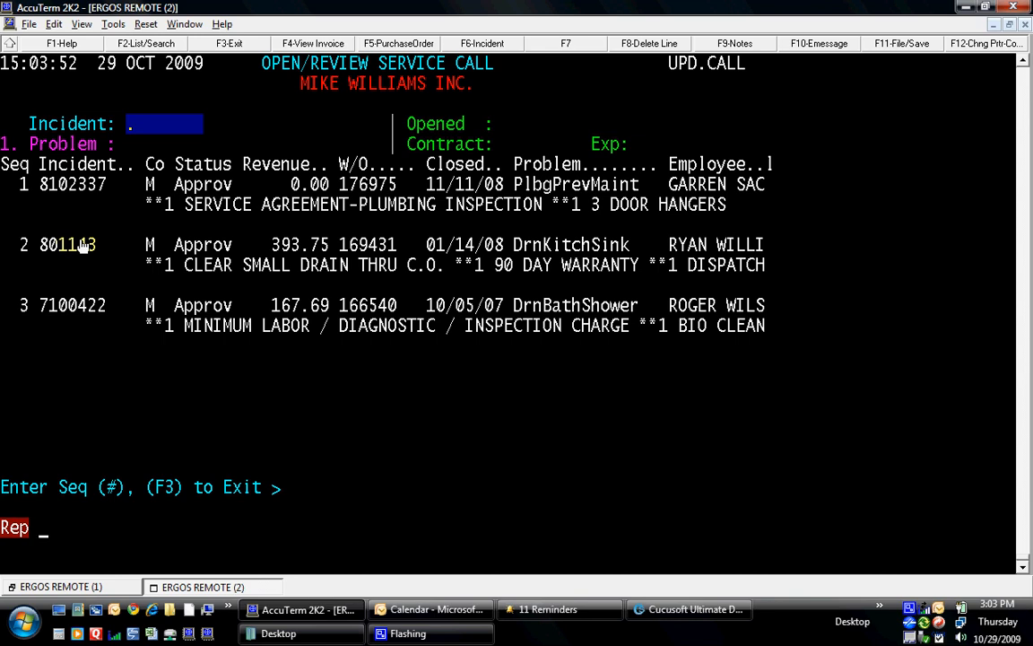
type("2")
key("Return")
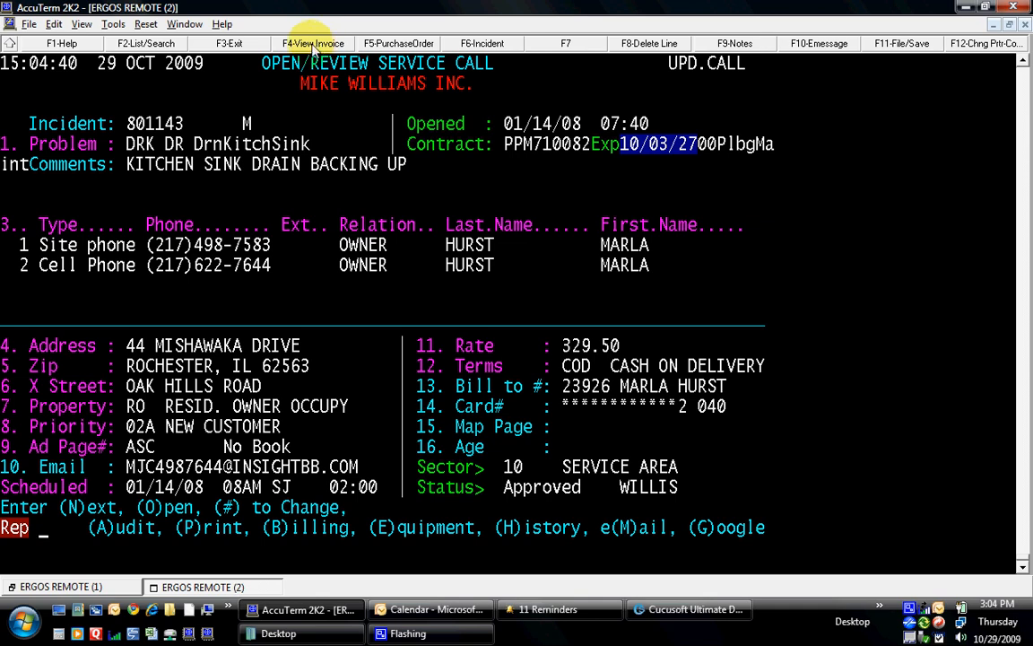
- Open the drain call's invoice and list the tasks billed on it
left_click(312, 45)
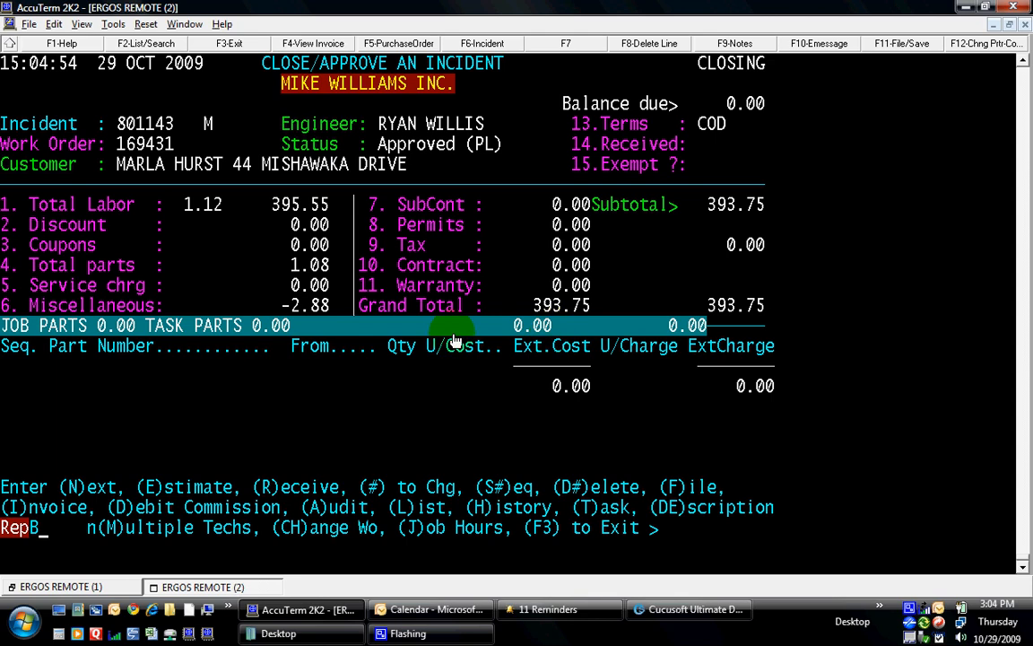
type("T")
key("Return")
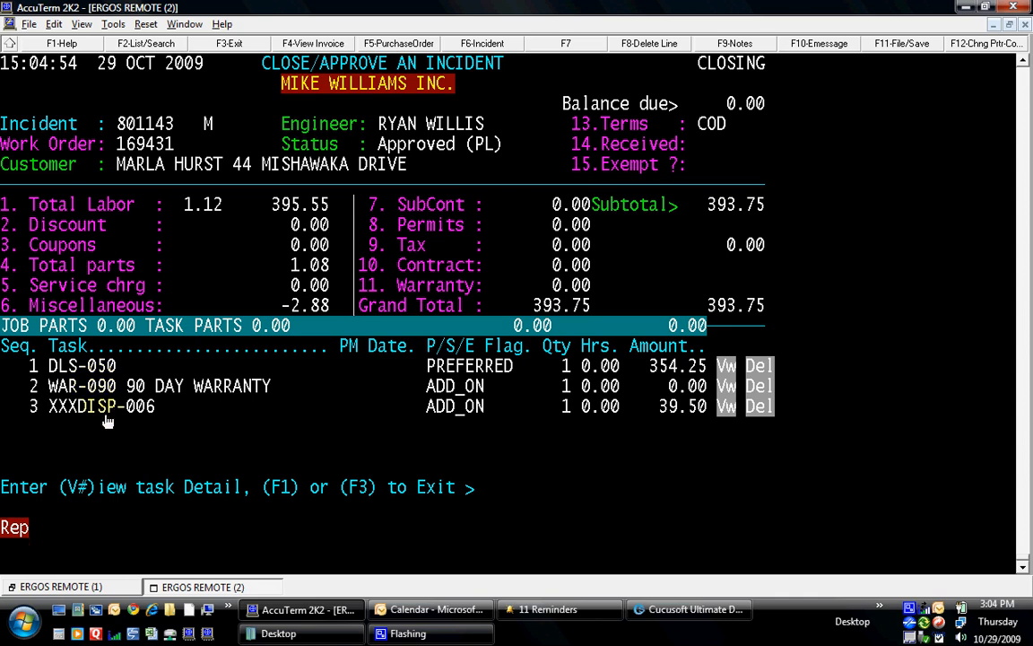
- Return to the invoice and open its scanned paper copy as a PDF
key("F3")
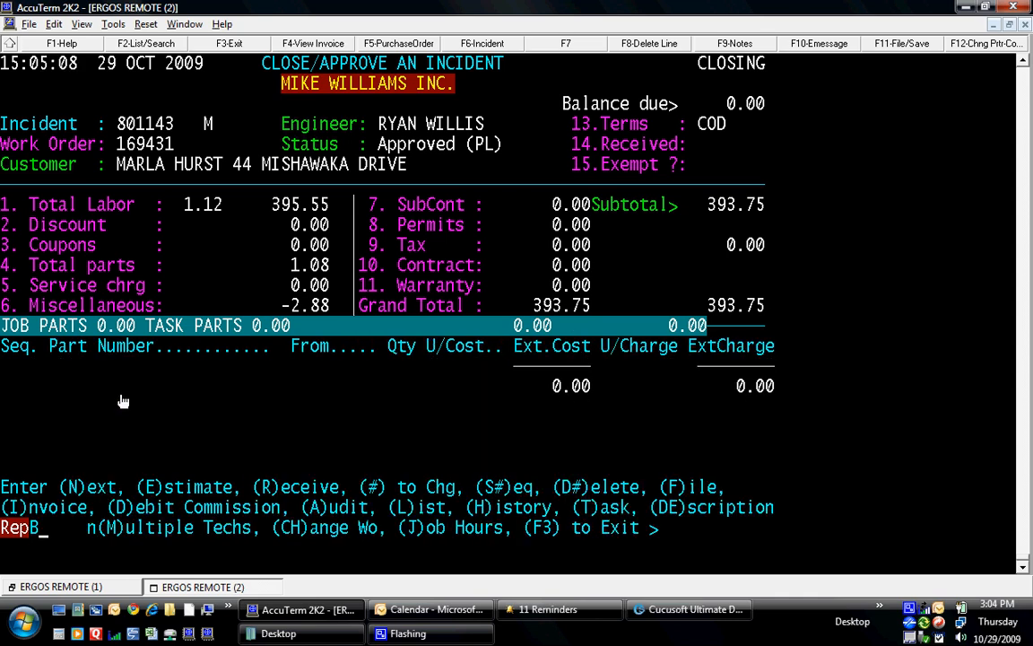
type("V")
key("Return")
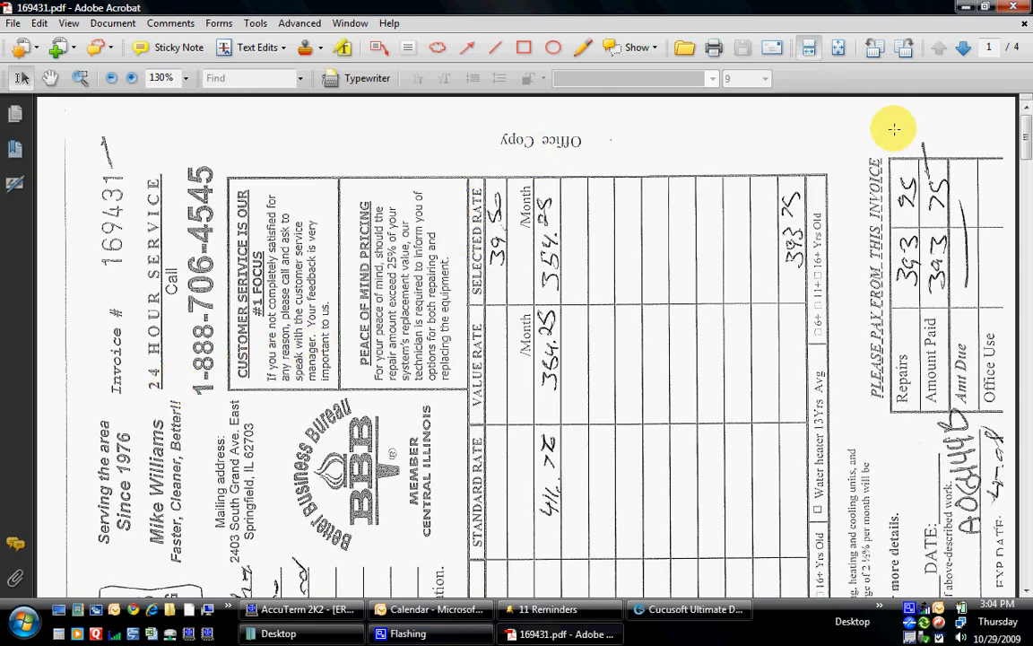
- Rotate the scanned invoice upright, fit the page, read pages 2–4, then close the PDF
left_click(904, 46)
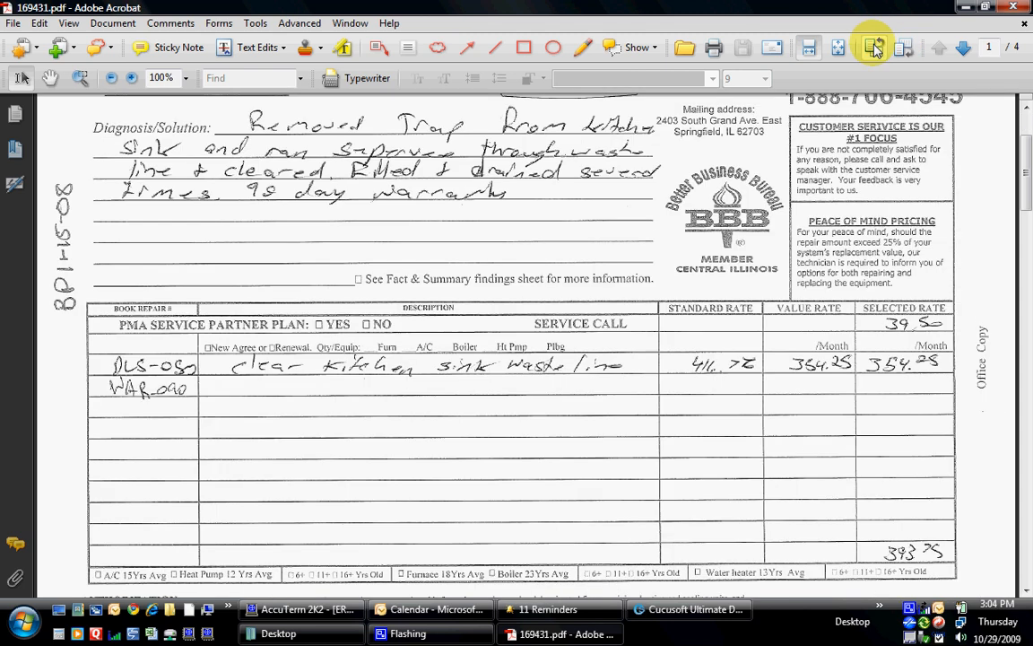
left_click(839, 47)
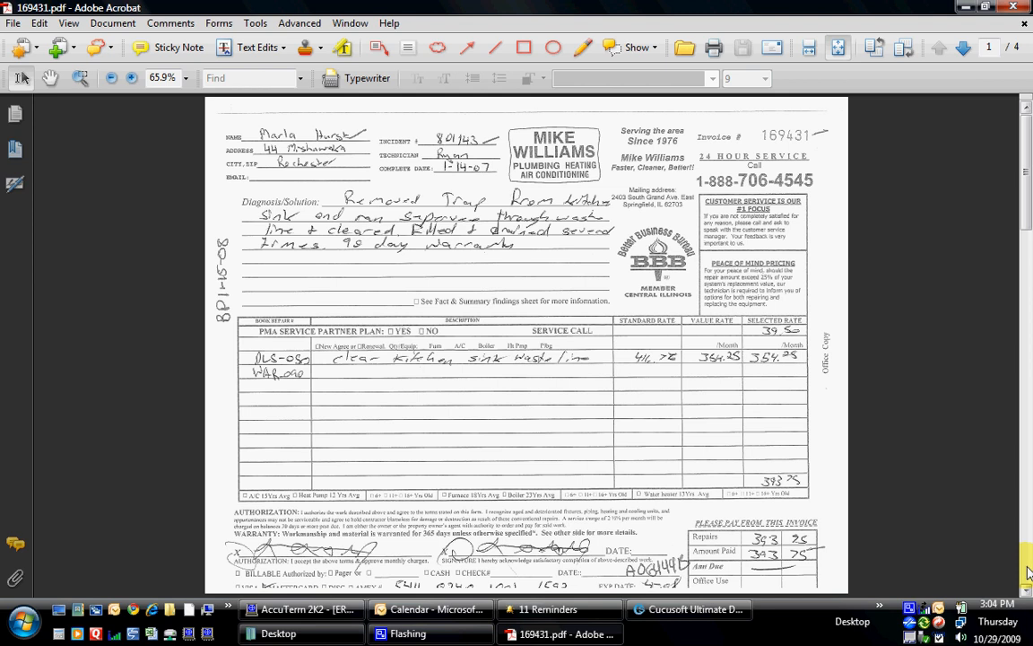
left_click(1026, 567)
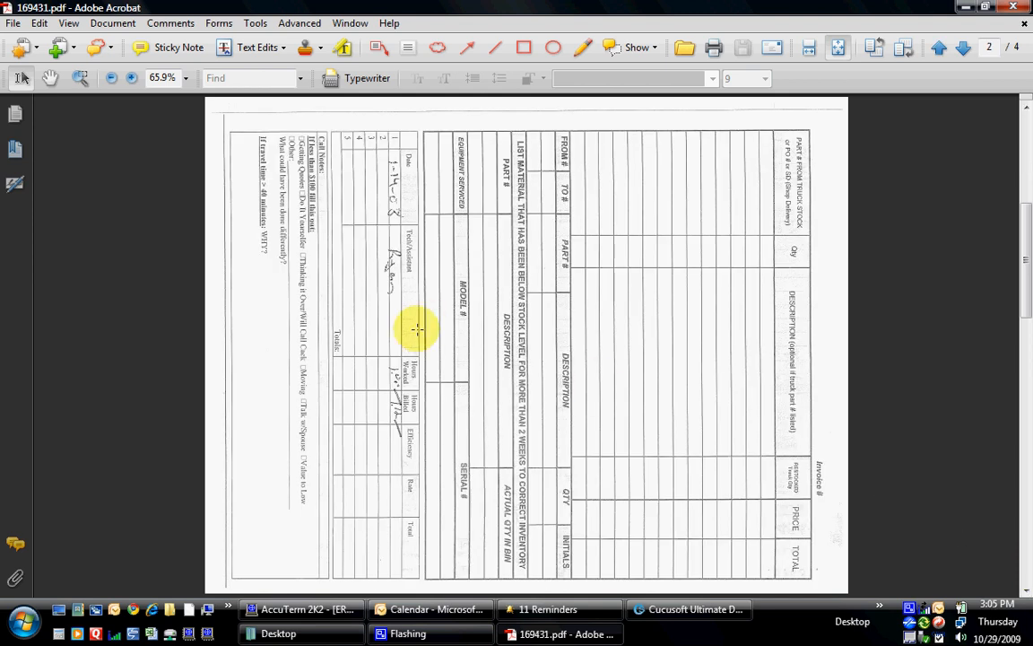
left_click(1027, 551)
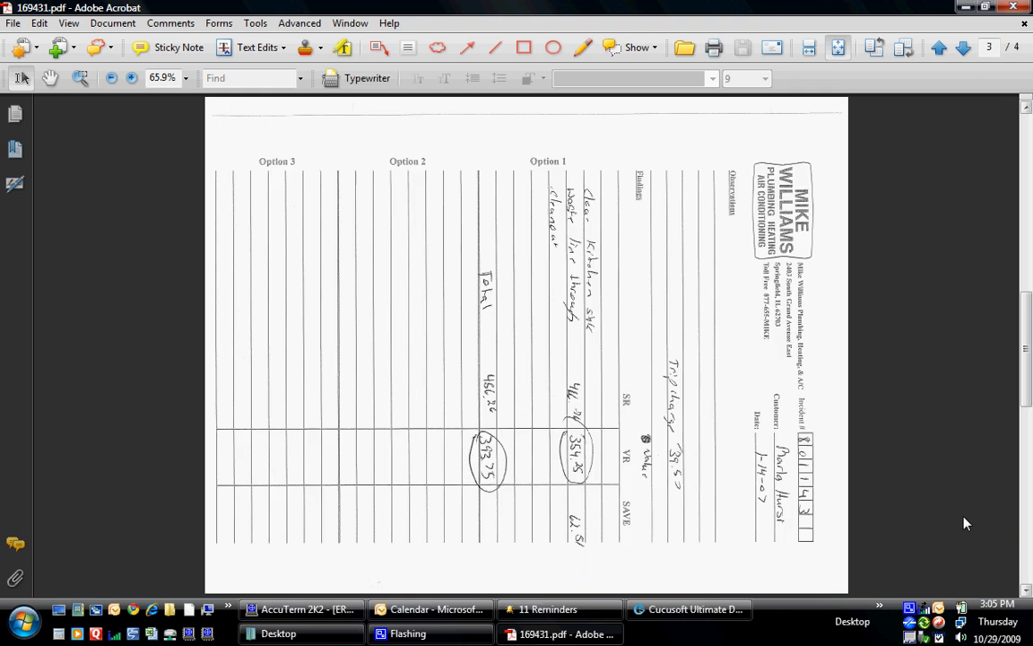
left_click(875, 46)
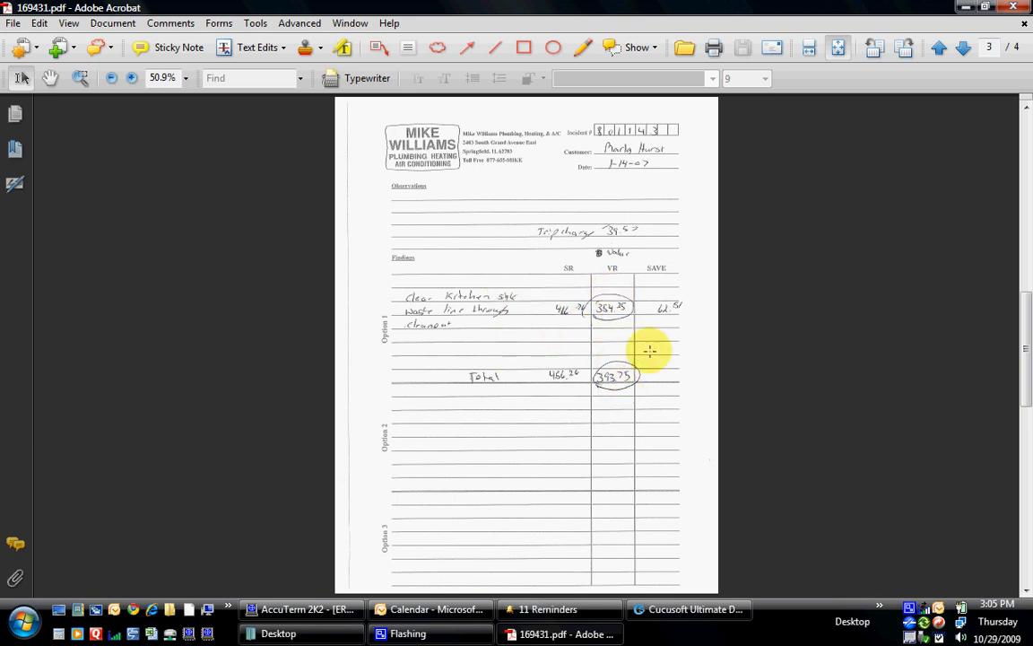
left_click_drag(1027, 350, 994, 152)
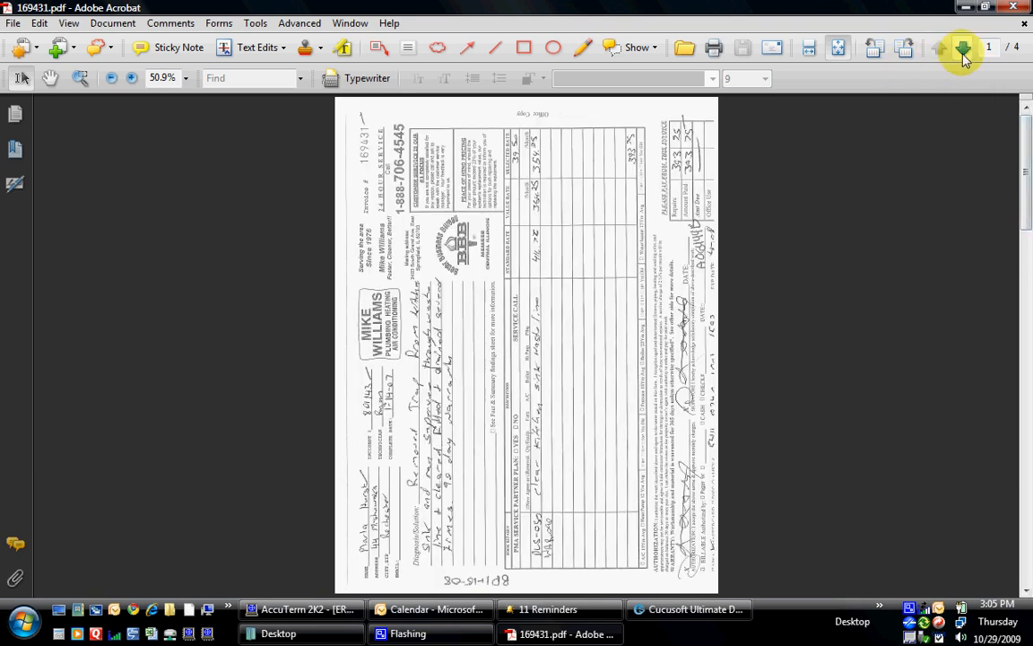
left_click(1016, 9)
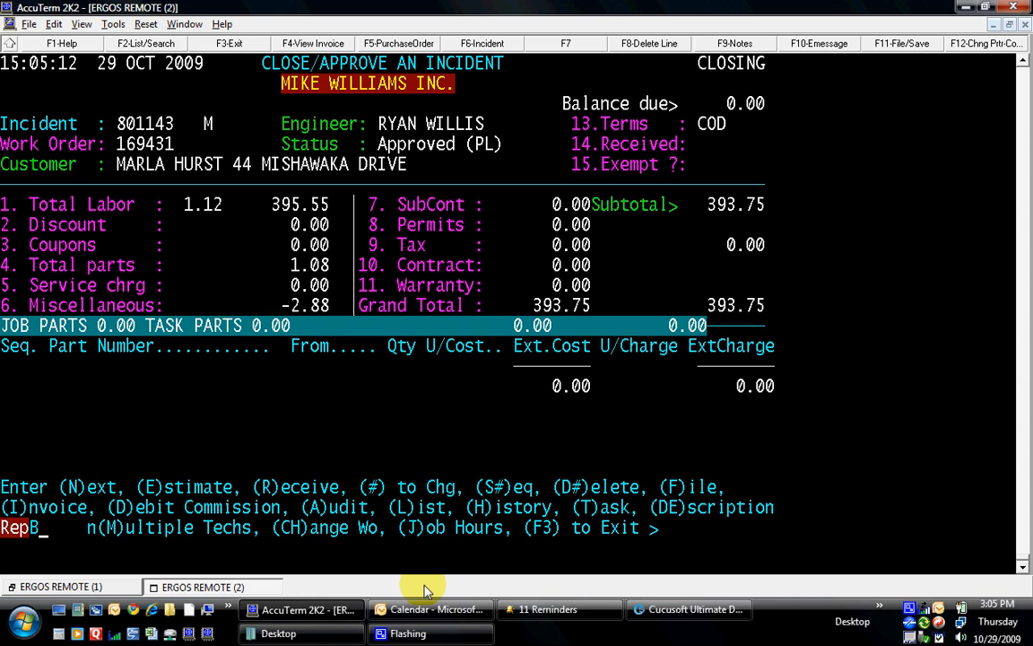
- Leave the invoice and locate the Call Manager calls in zone 2652
key("F3")
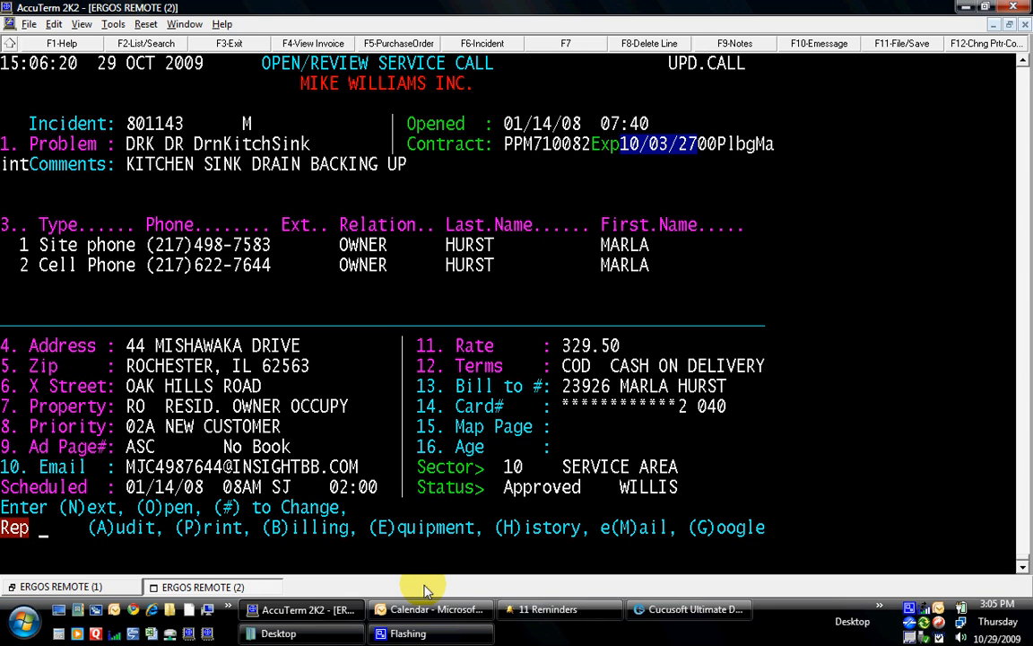
key("Return")
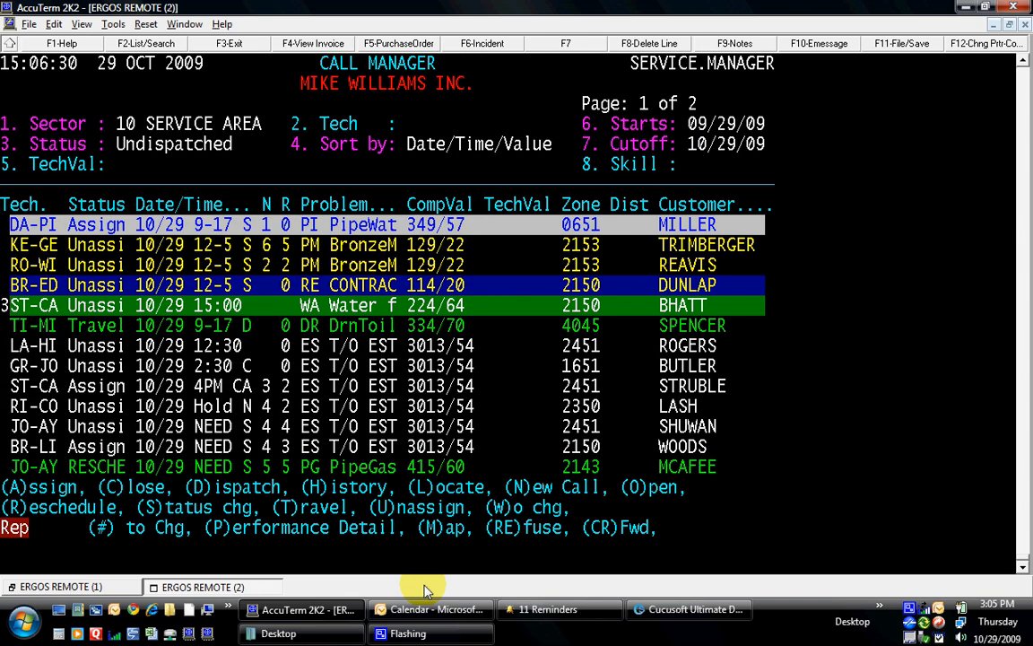
type("L")
key("Return")
type(".")
key("Return")
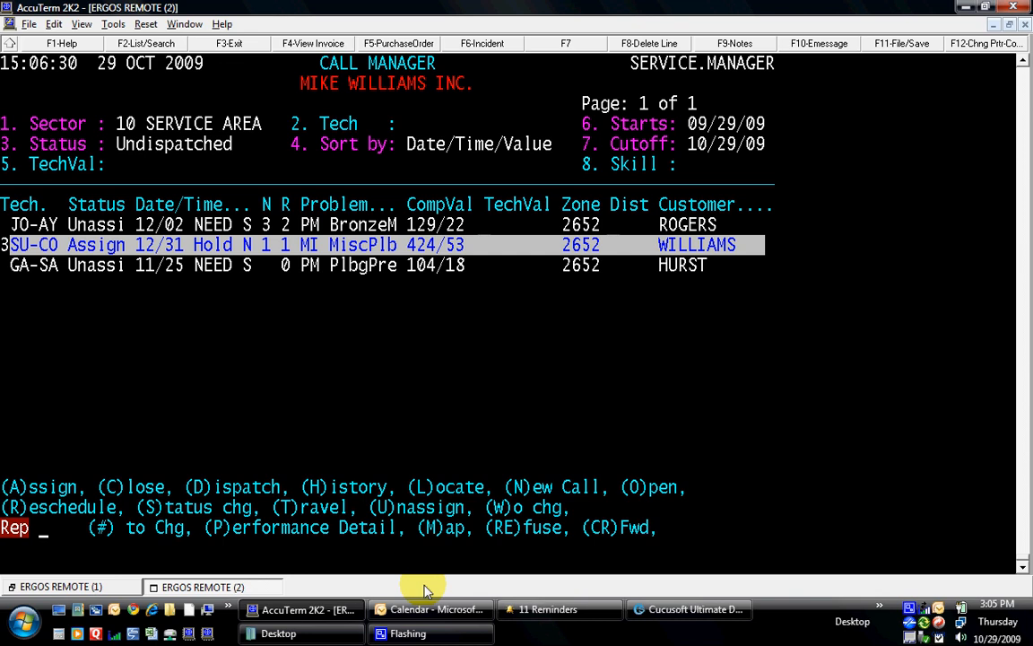
- Look up the street's customer sites, view all calls for site 2, then return to the main menu
type("N")
key("Return")
type(".")
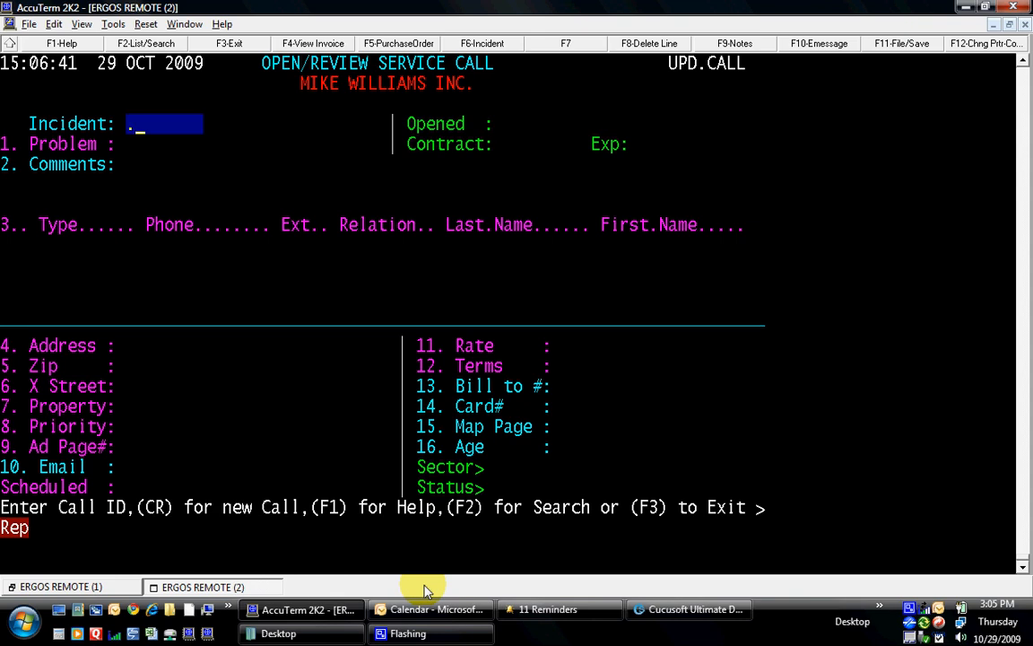
key("Return")
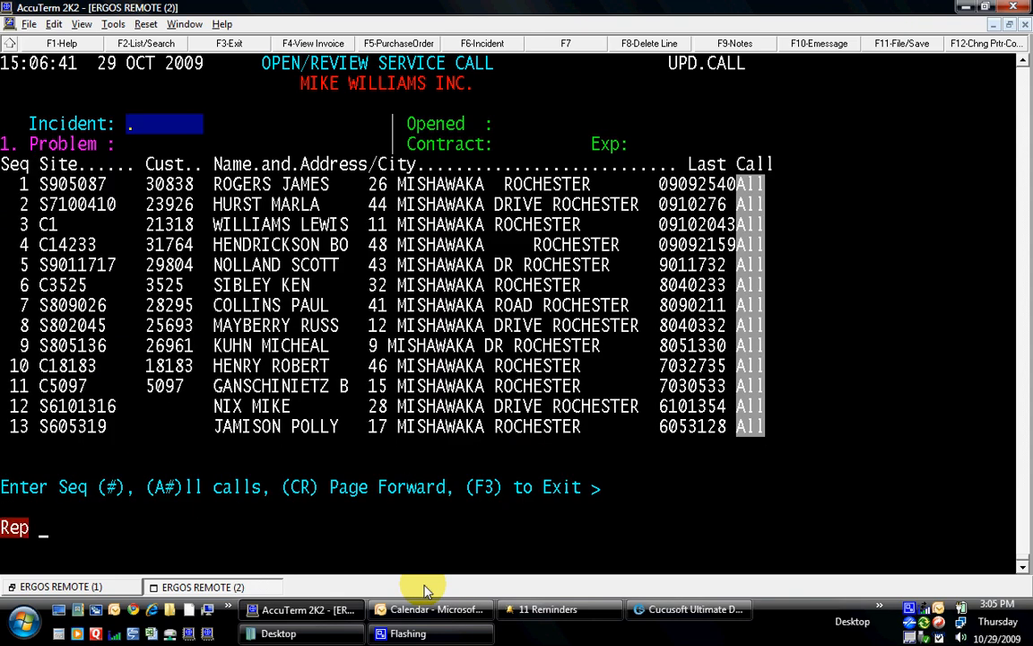
type("A2")
key("Return")
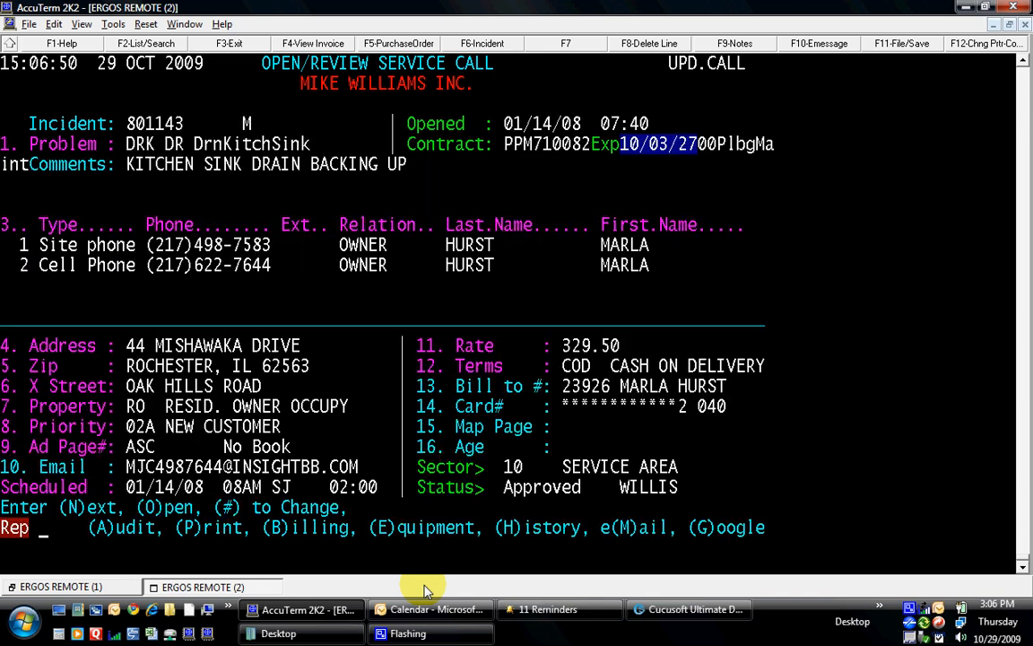
key("F3")
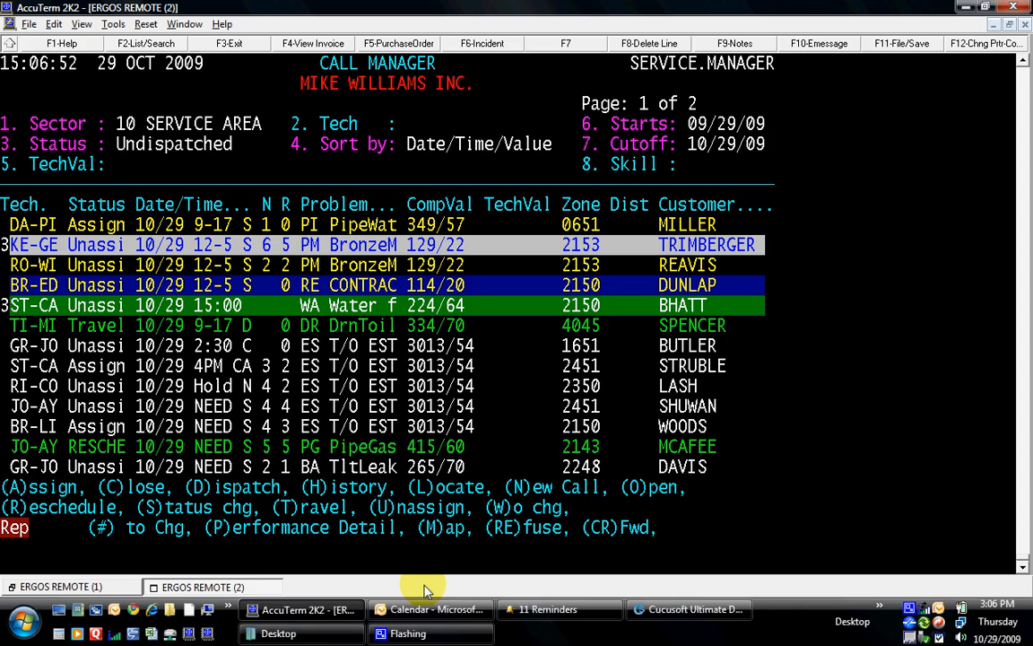
key("F3")
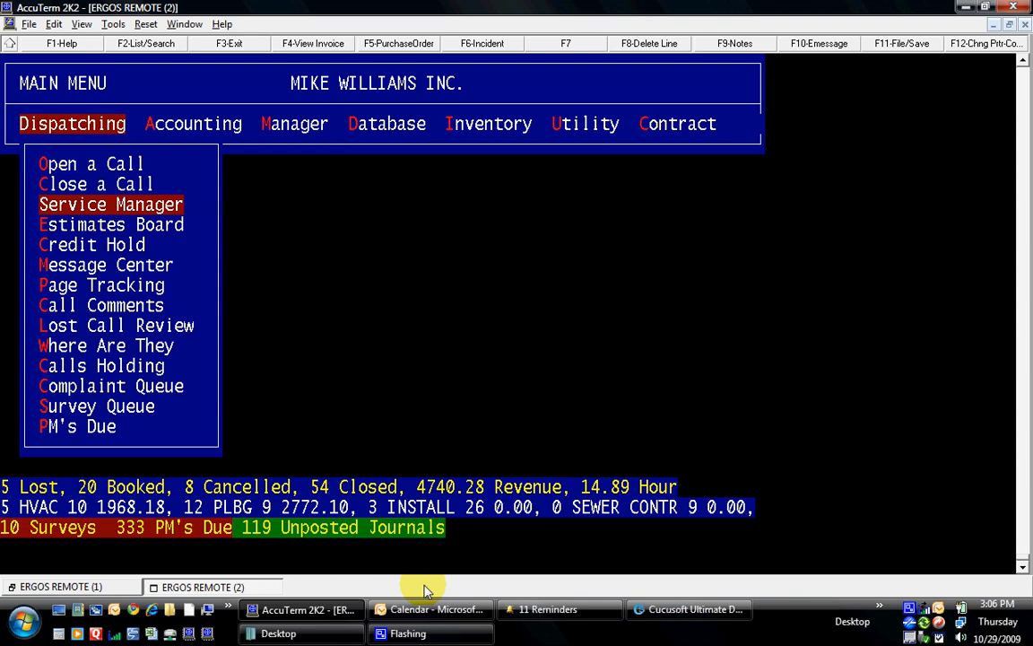
key("Return")
type("F")
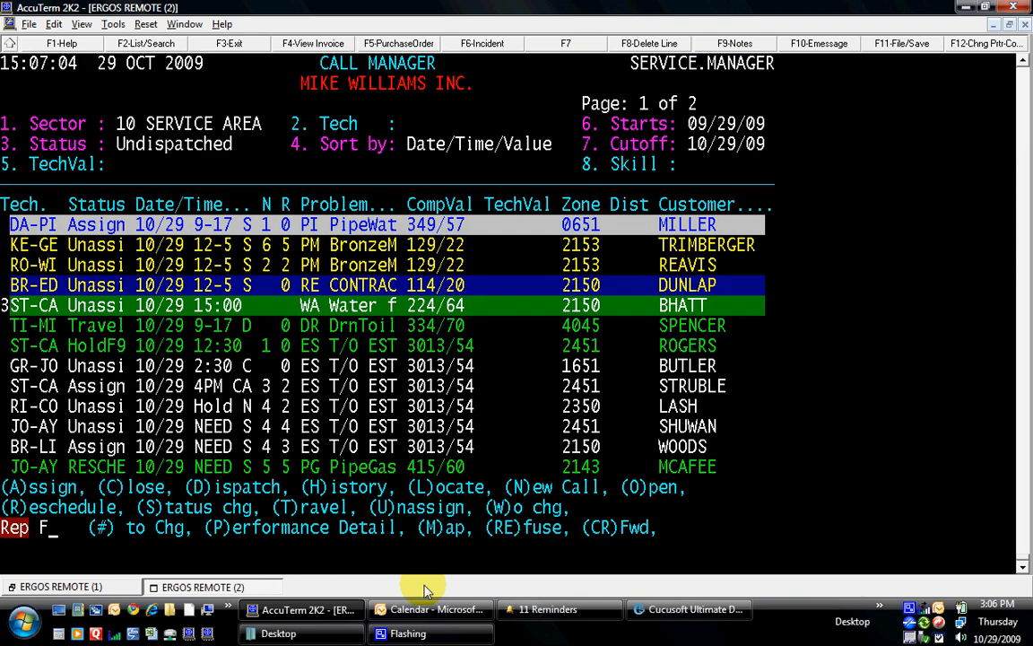
key("Return")
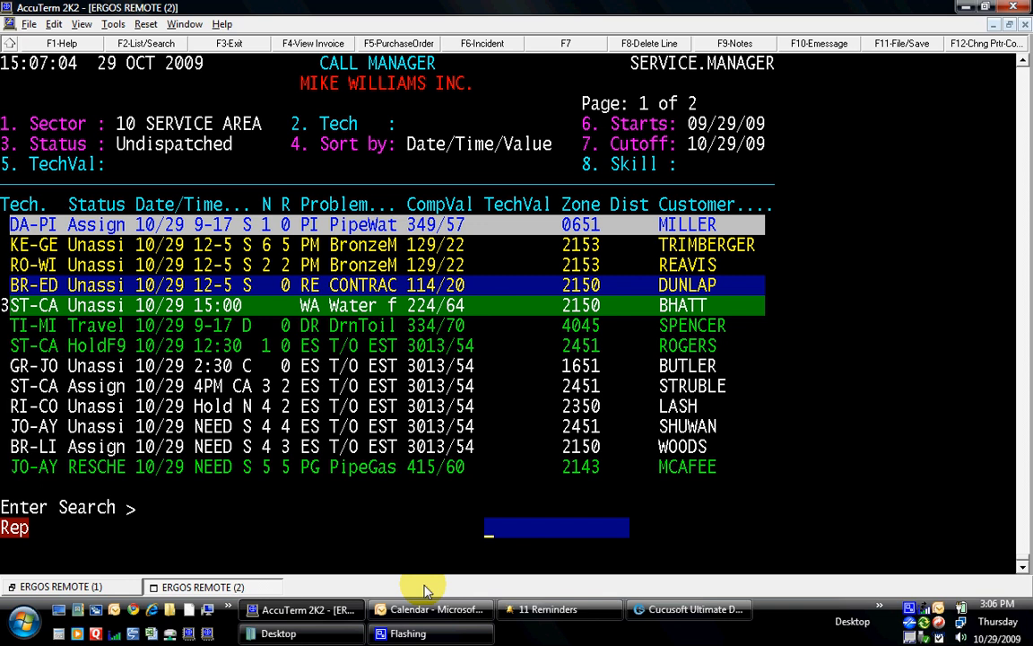
type("WILLI")
key("Return")
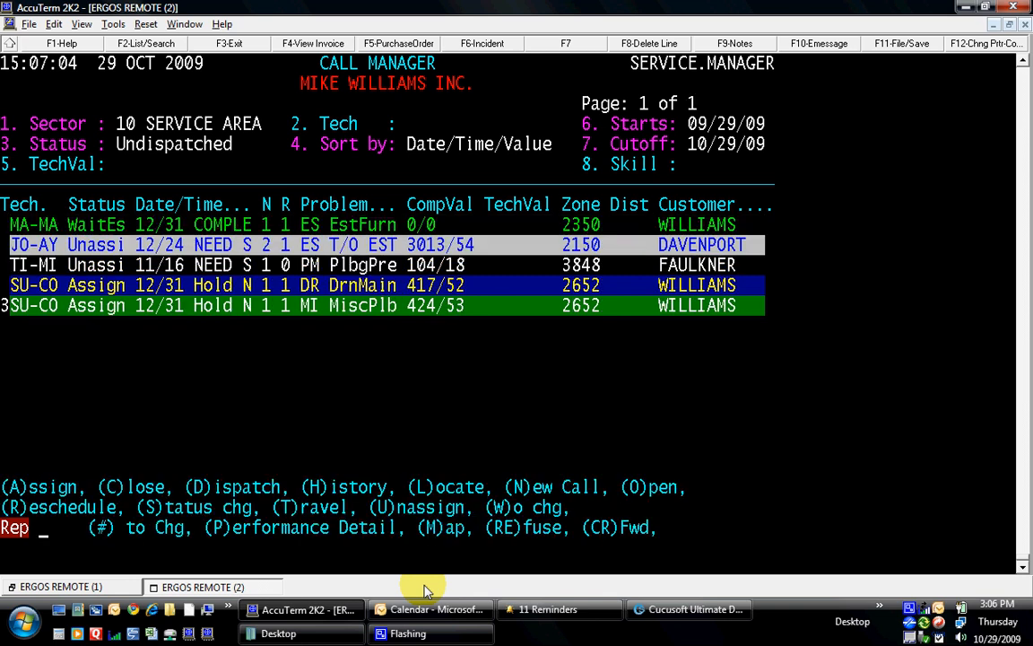
key("Down")
key("Down")
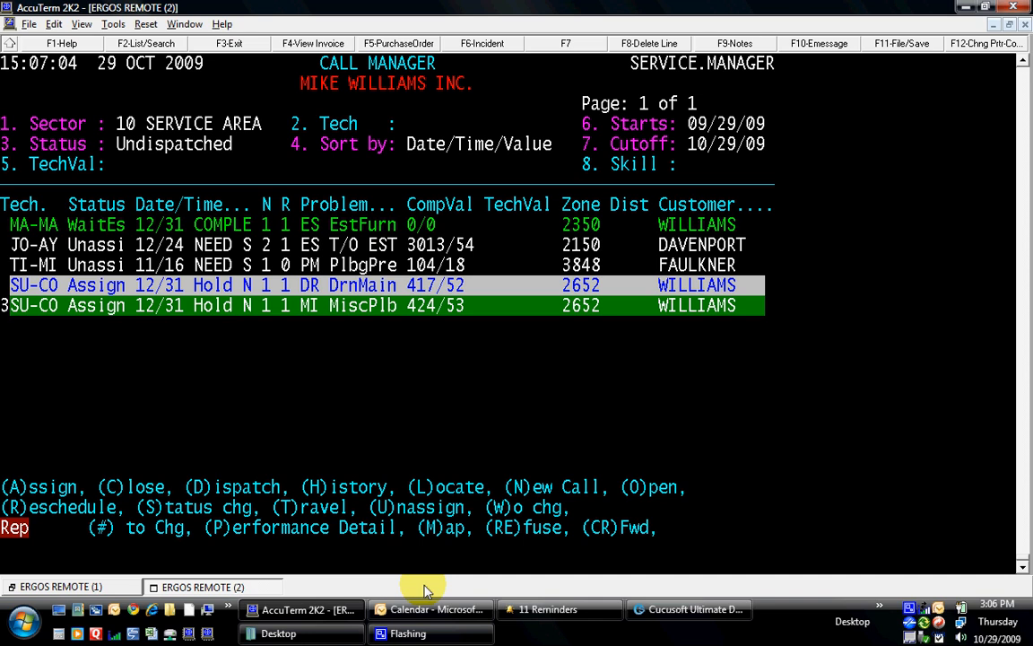
key("Return")
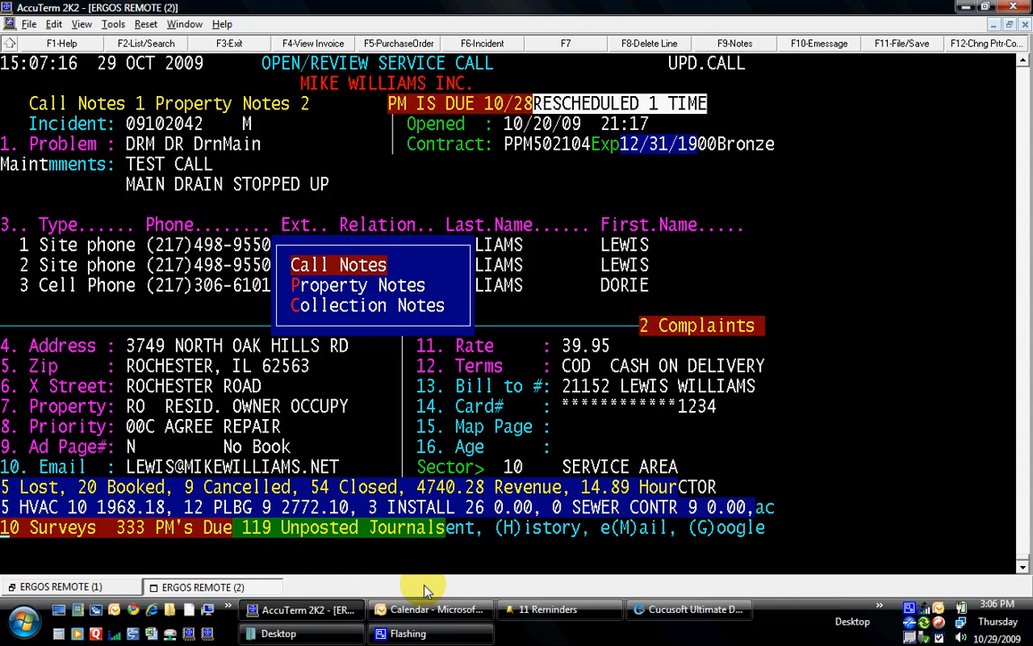
- Add a new call note reading 'CUST CALED TO SEE IF WE ARE STILL ON SCHEDULE.'
key("Return")
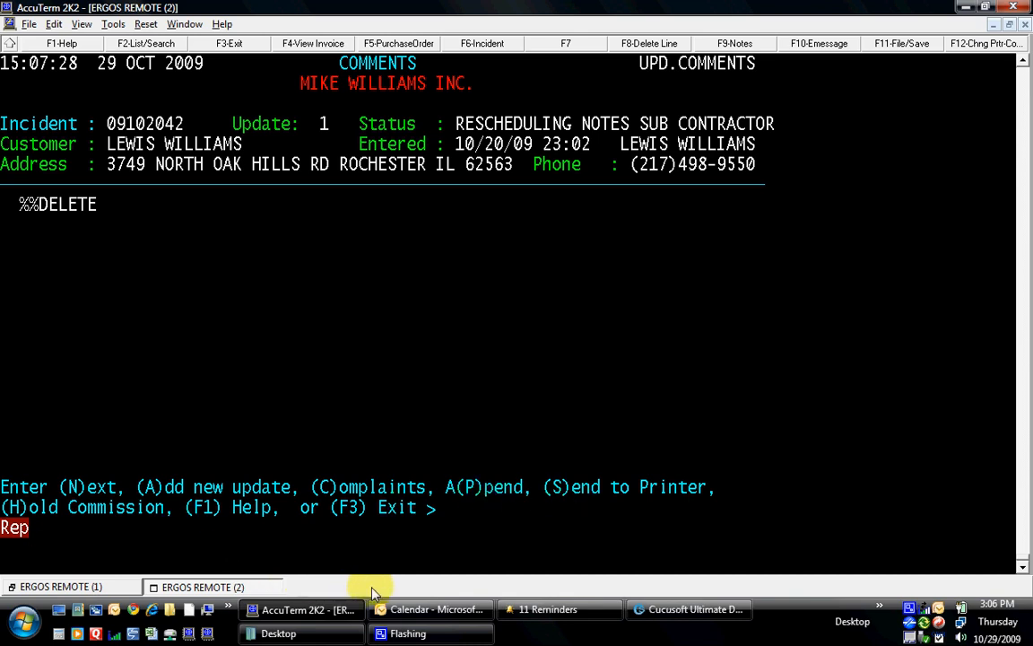
type("A")
key("Return")
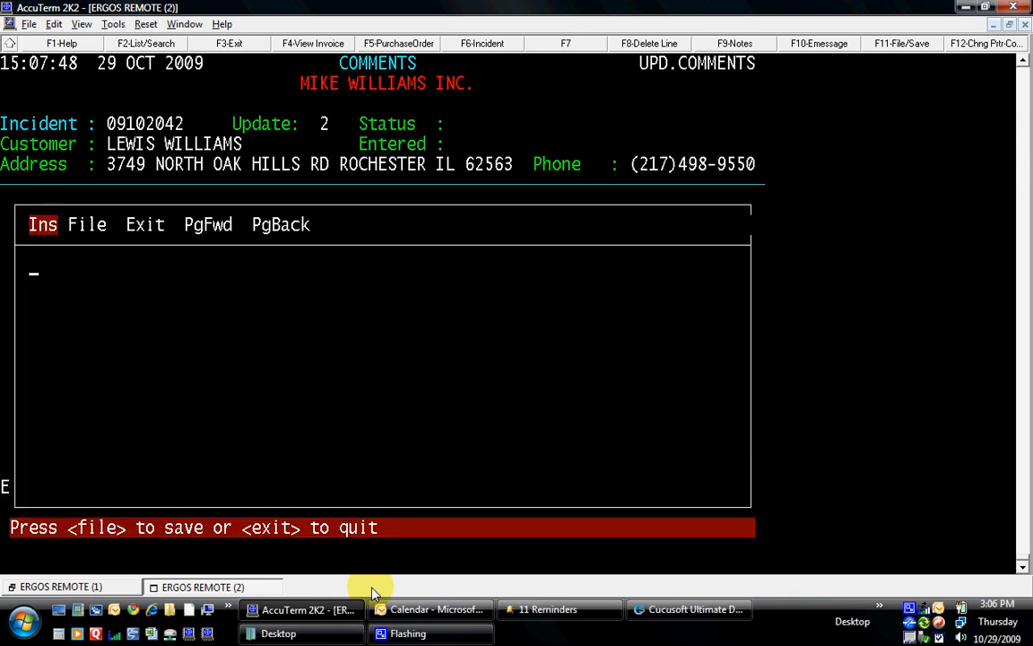
type("CUST CALED TO SEE IEF WE ARE STILL ON SCHEDULEL")
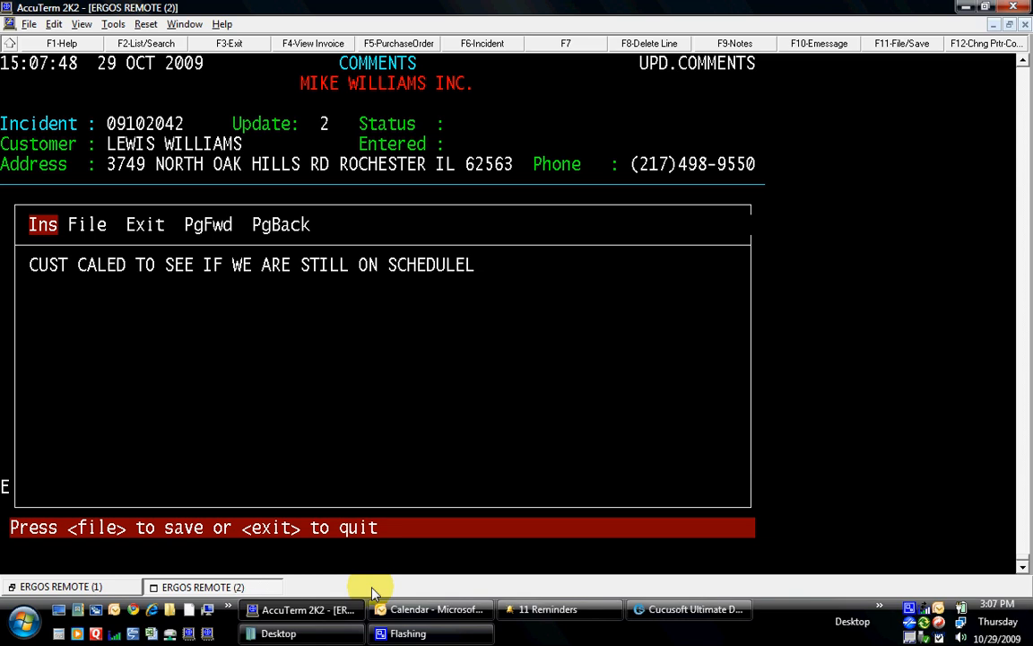
key("BackSpace")
type(".")
- File the schedule note and start another new call note update
key("F11")
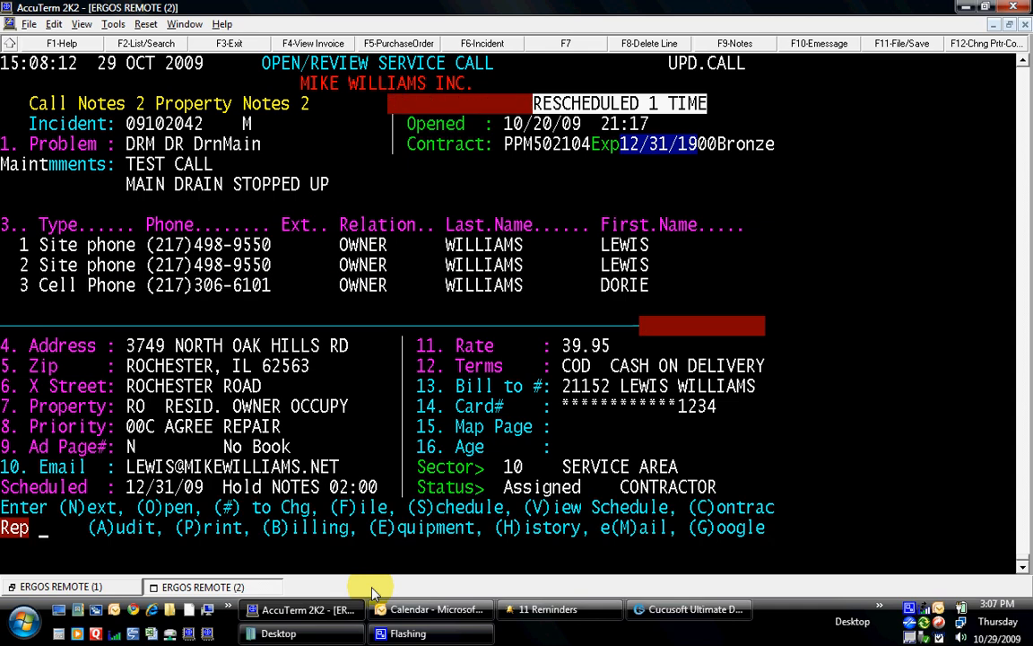
key("F9")
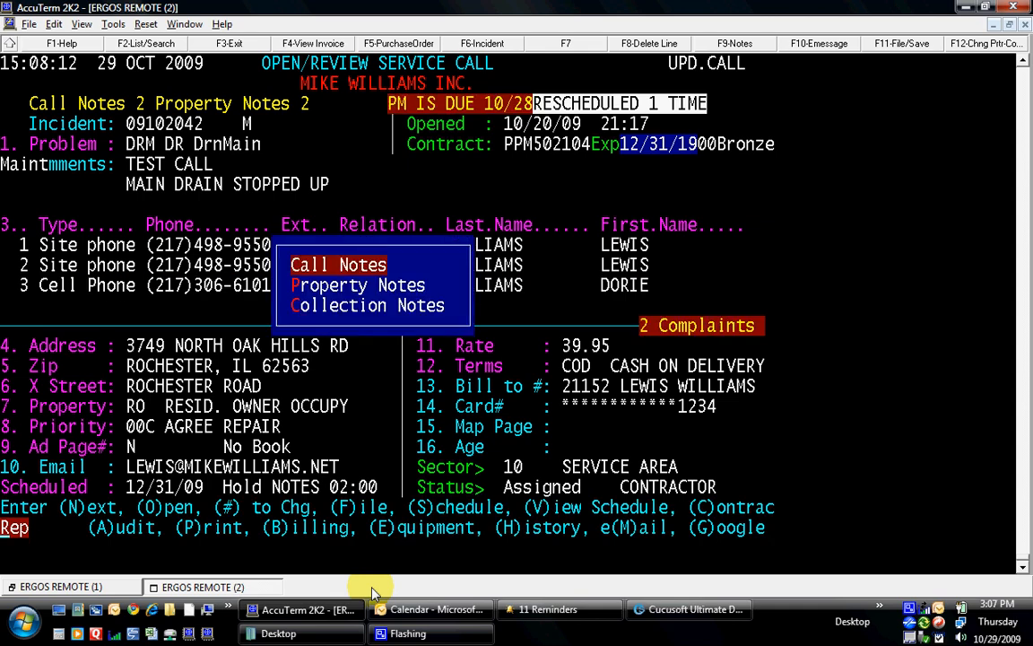
key("Return")
type("A")
key("Return")
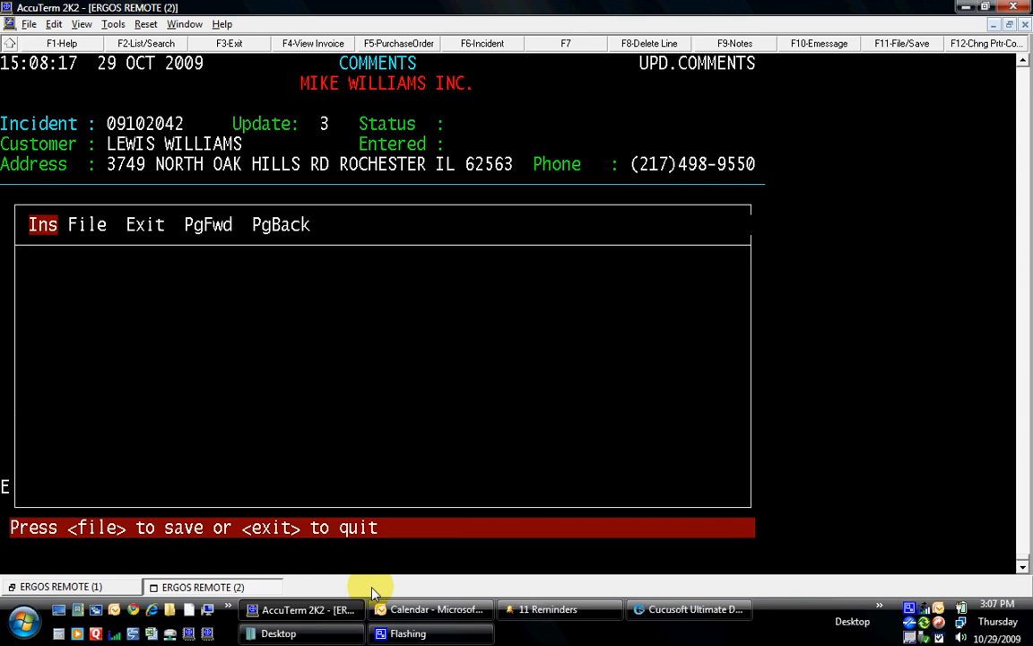
- Write and file 'IF NO ANSWER PLEASE COME OVER CUSTOMER WILL BE WORKING OUTSIDE AND MAY NOT HEAR PHONE RING.'
type("IF NO ANS")
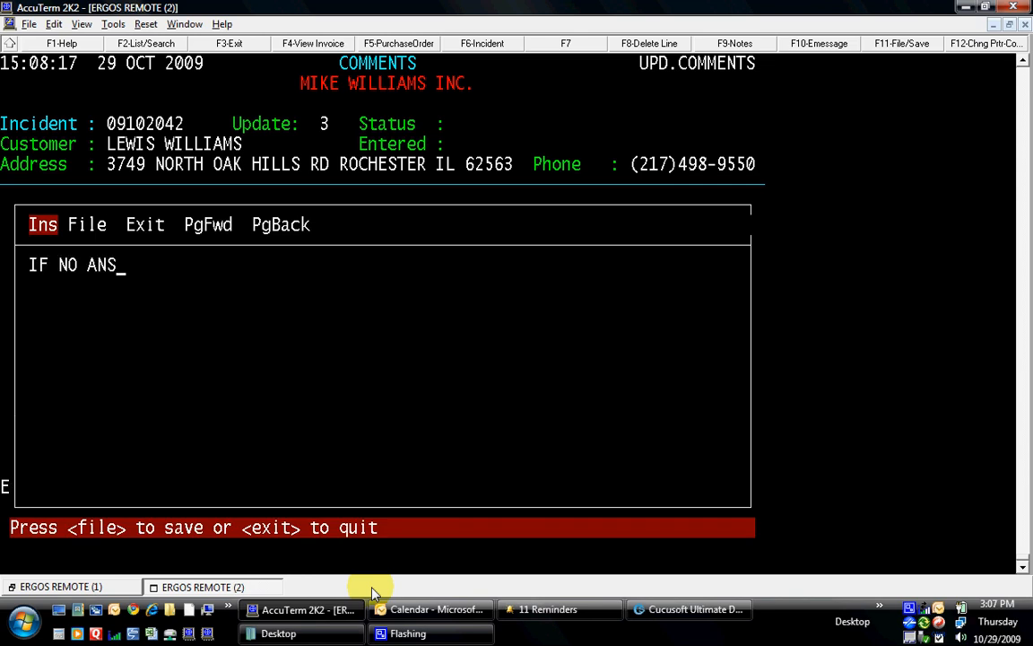
type("WER PL")
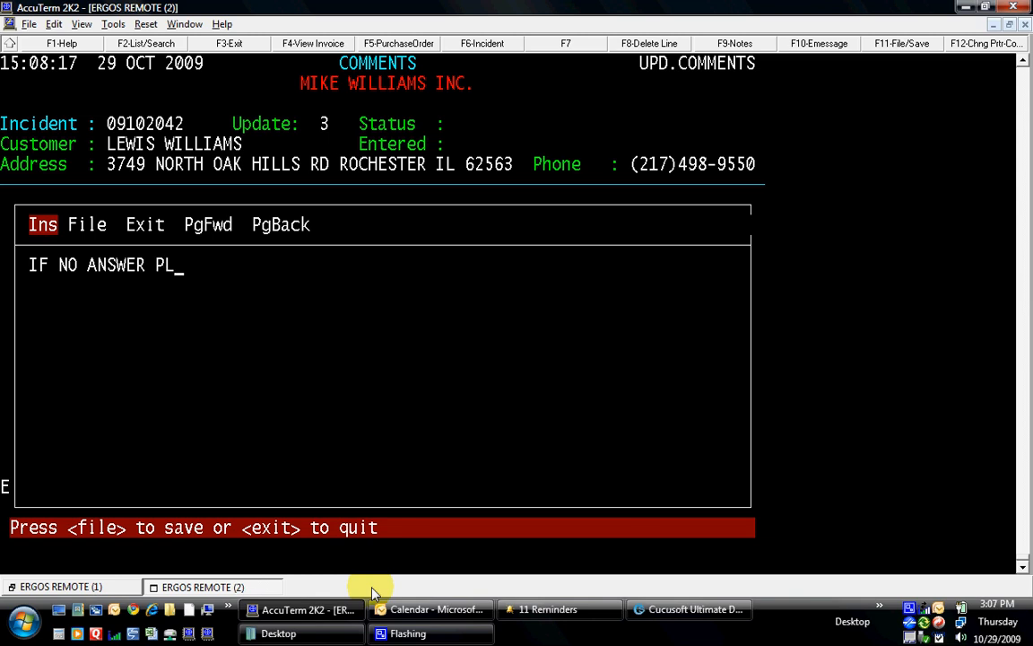
type("EASE COME ONE")
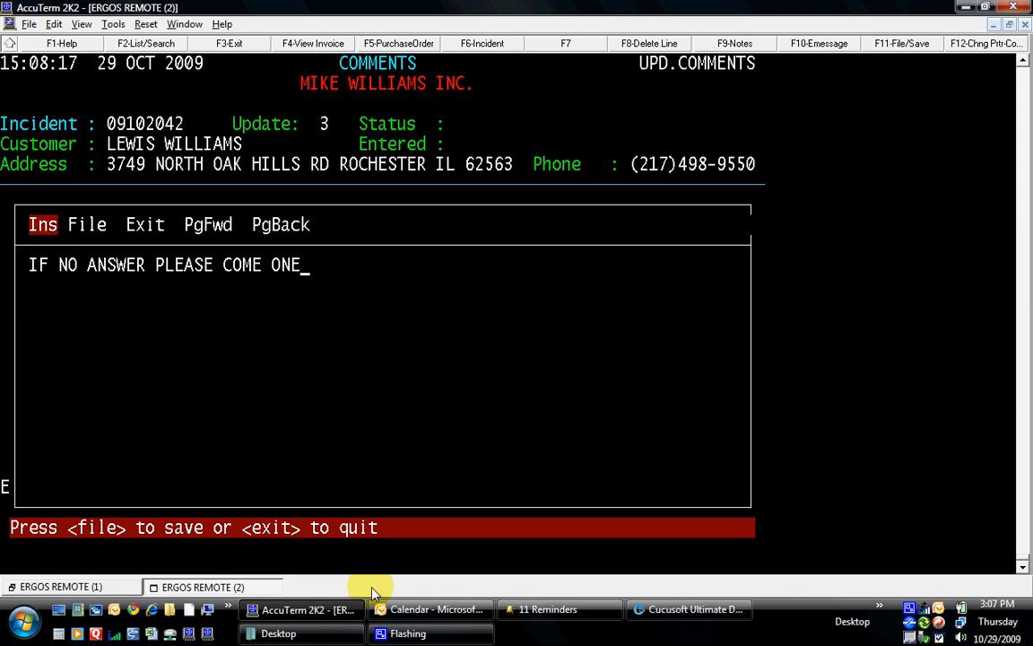
key("BackSpace")
type("OVER CUSTOMER WI")
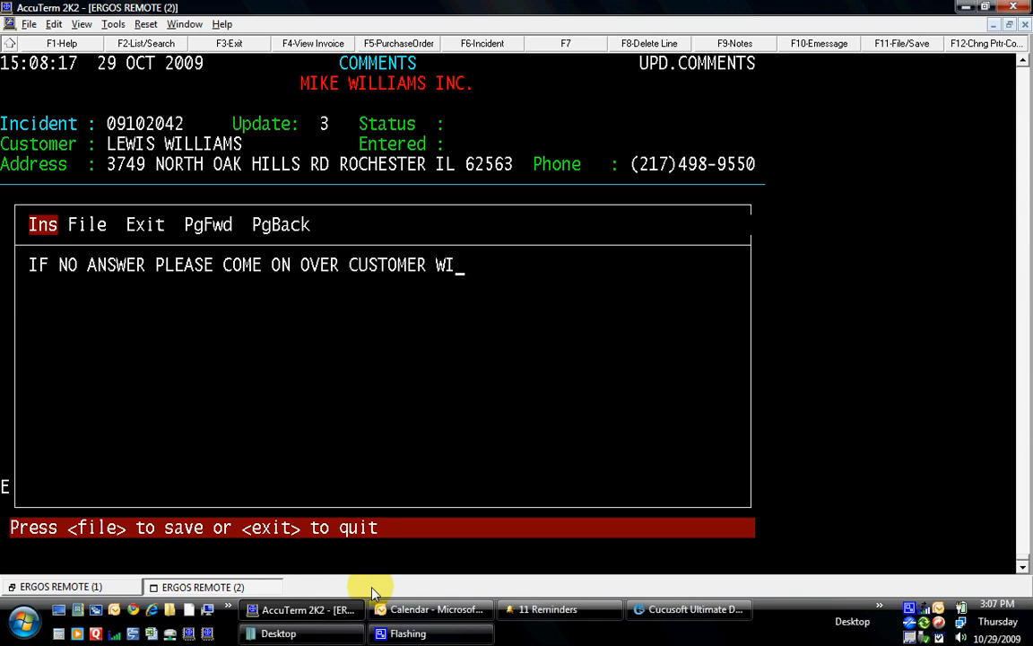
type("LL BE WORK")
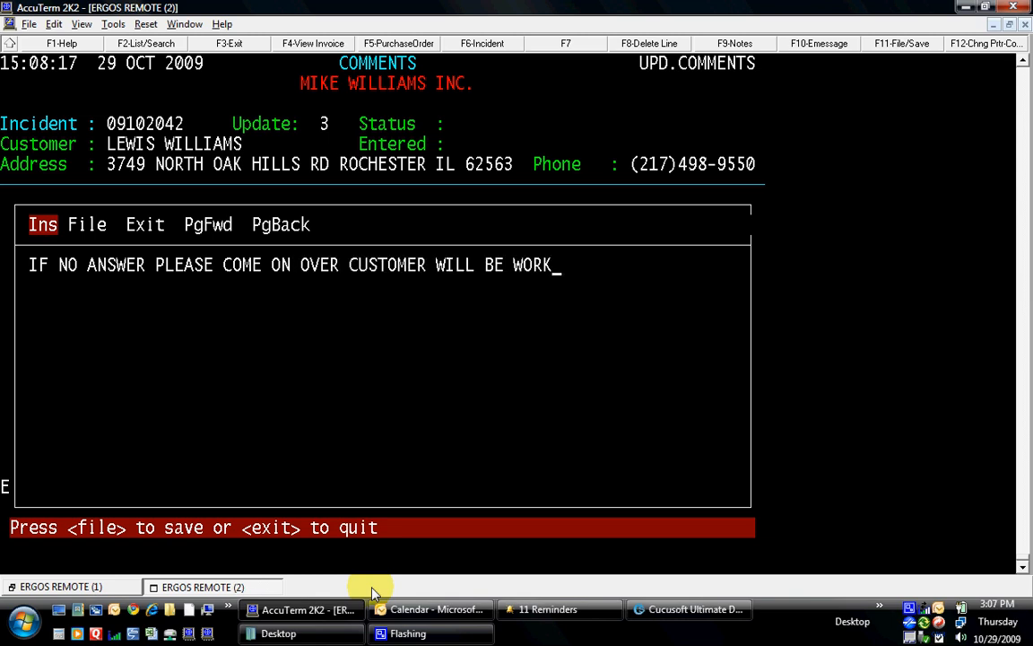
type("ING OUTSIT")
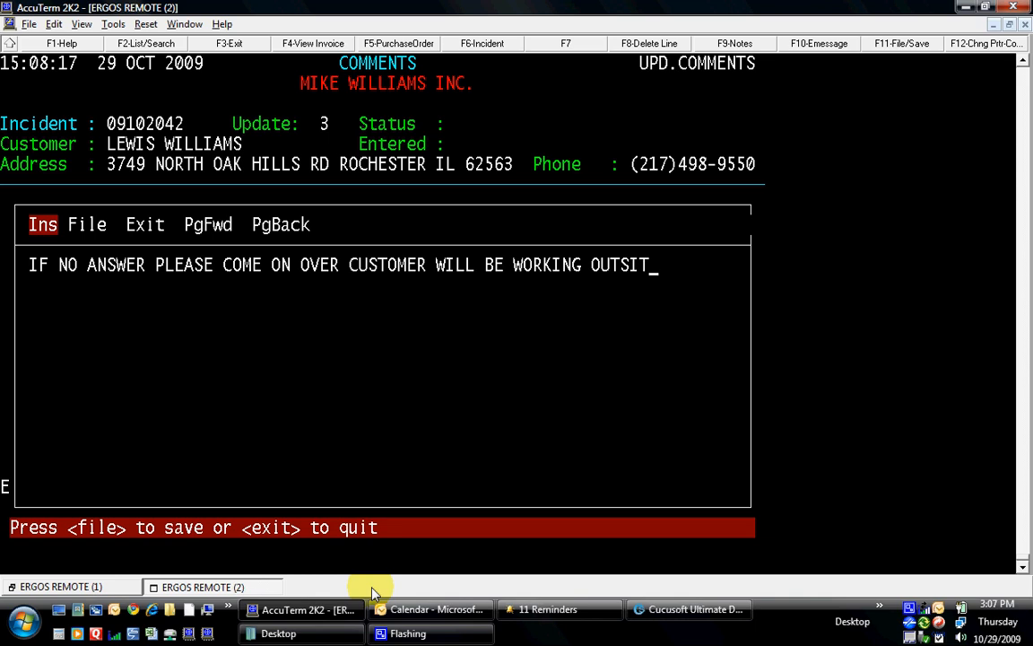
key("BackSpace")
type("DE AND MAY")
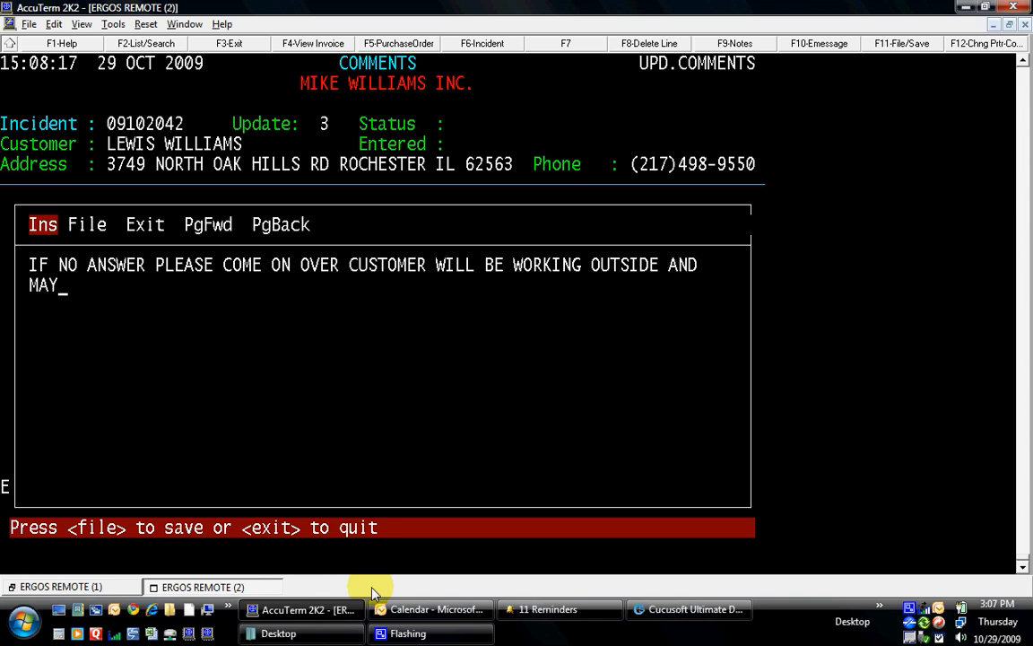
type(" NOT HEA")
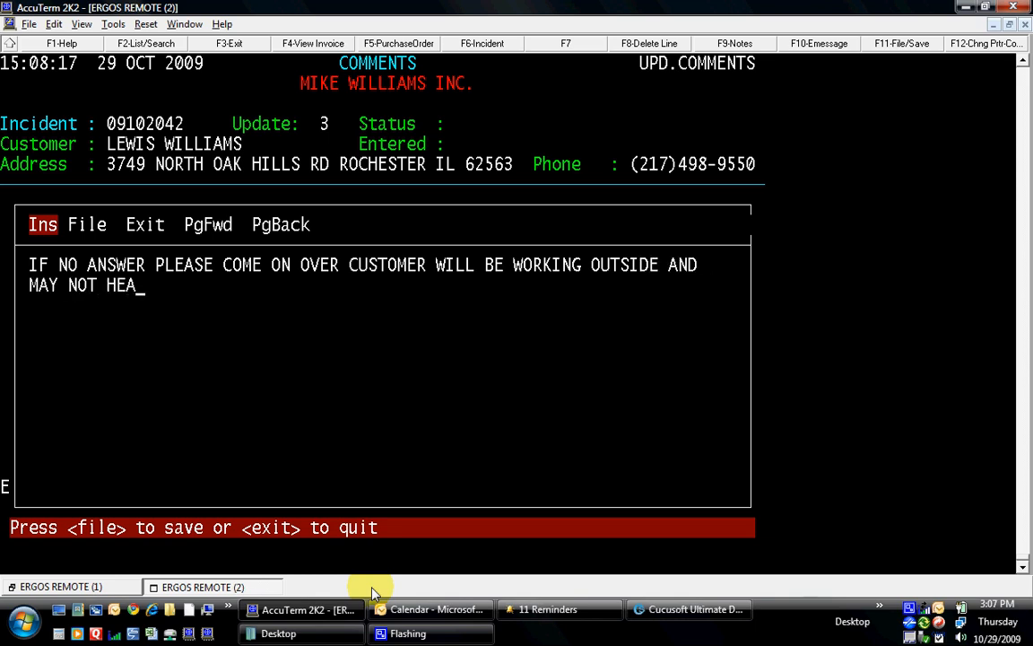
type("R PHONE RING.")
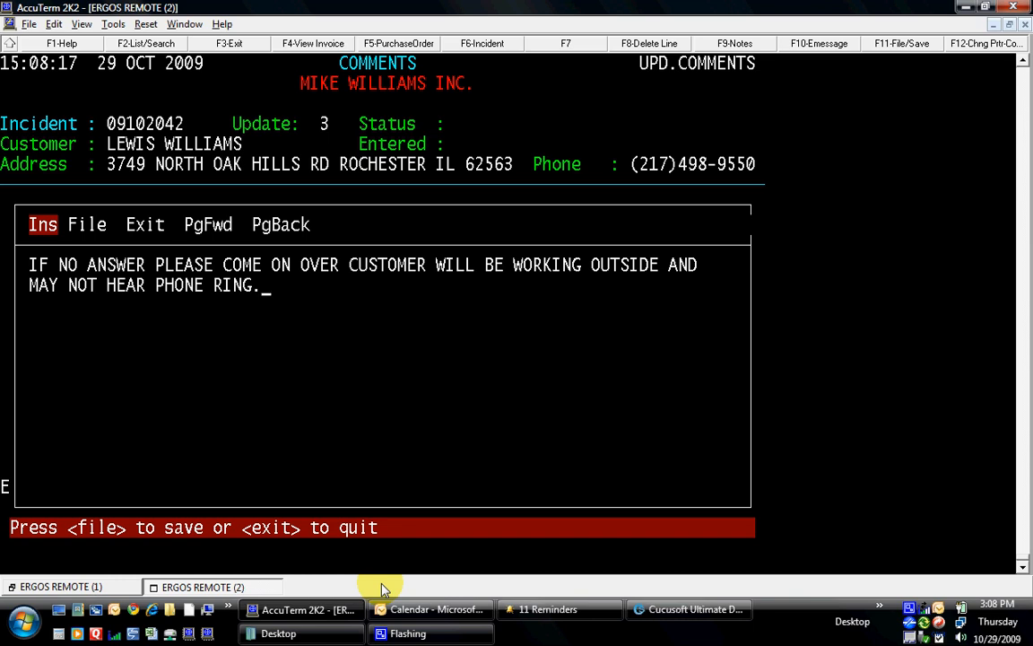
key("F11")
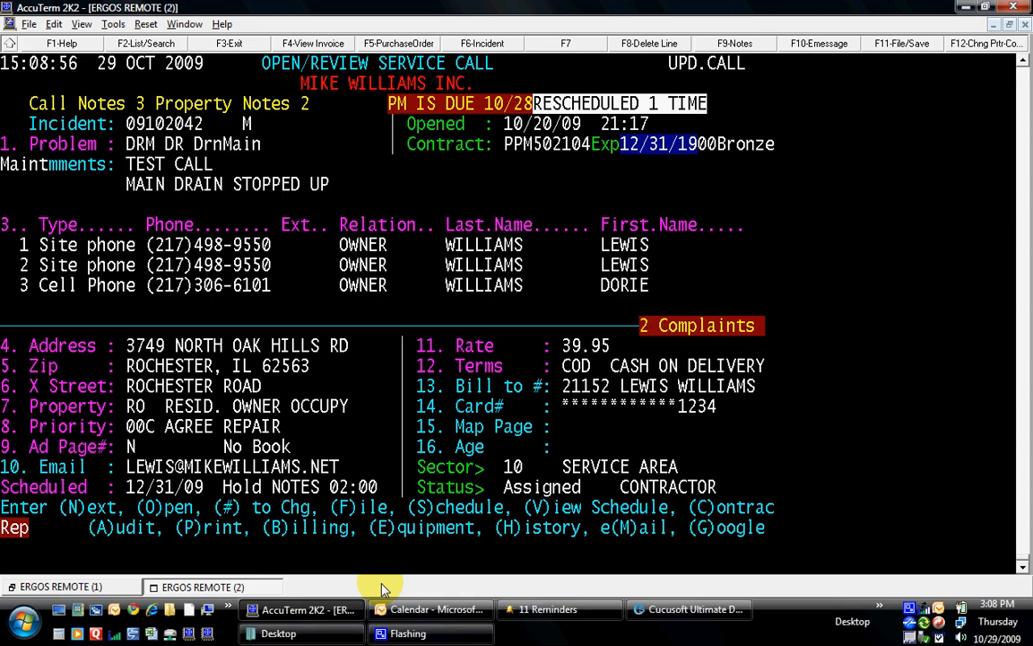
- Exit the held call through Call Manager back to the main menu's Dispatching list
key("Return")
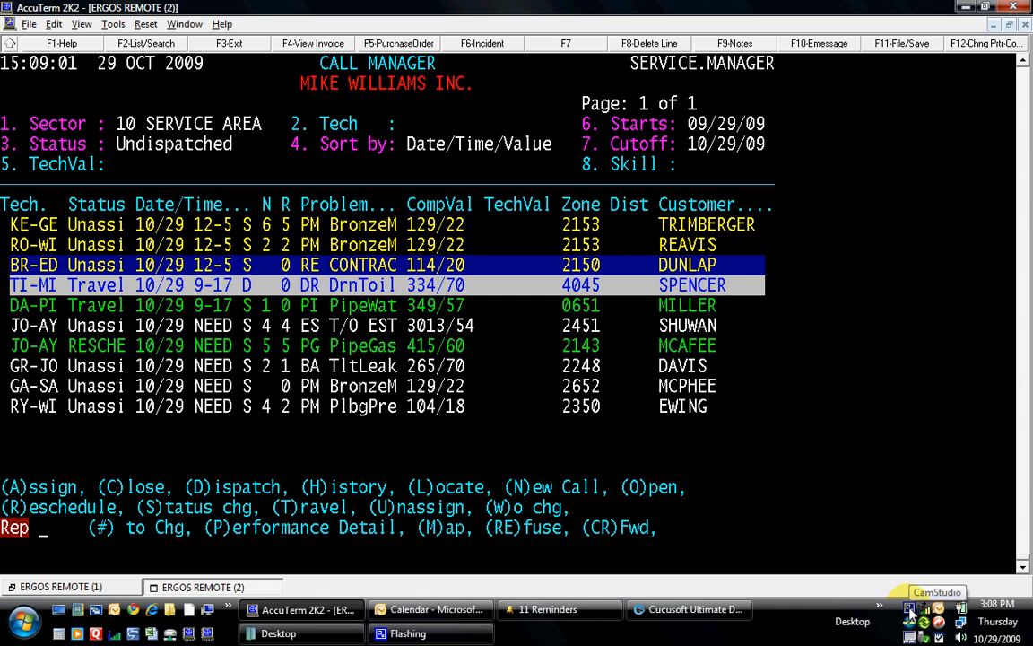
key("Escape")
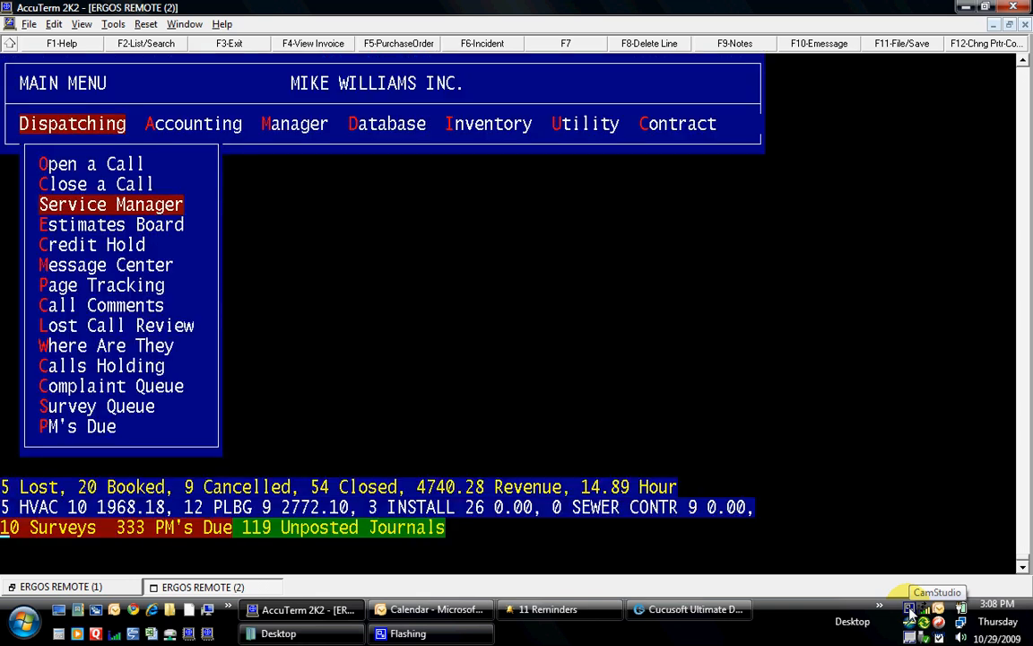
right_click(911, 610)
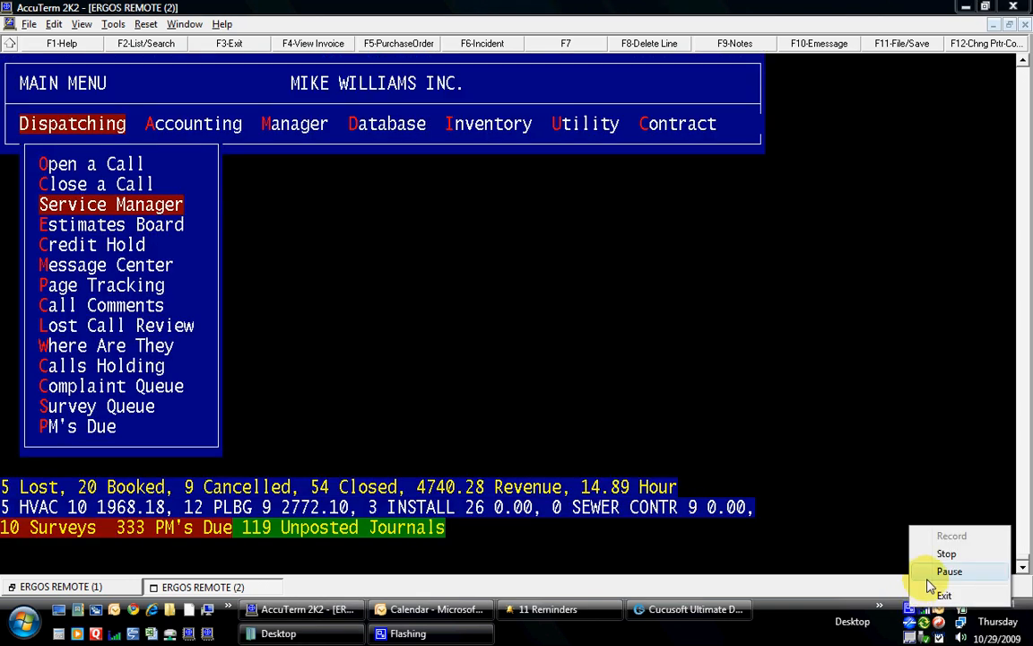